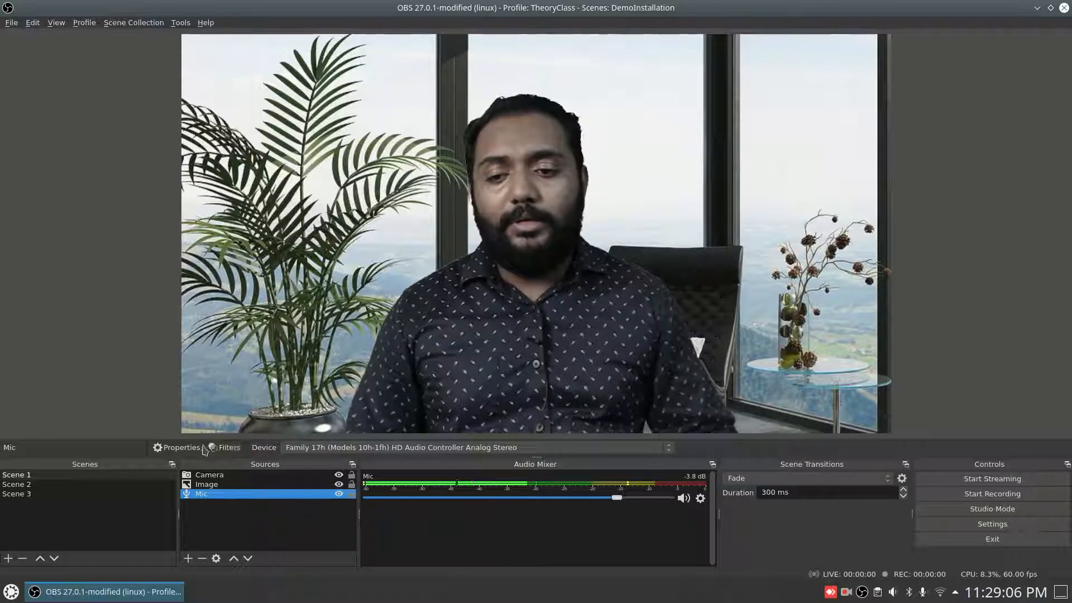
Examine the audio input devices offered in the Mic source's properties, leaving the properties without saving changes
{"action": "left_click", "coordinate": [177, 447]}
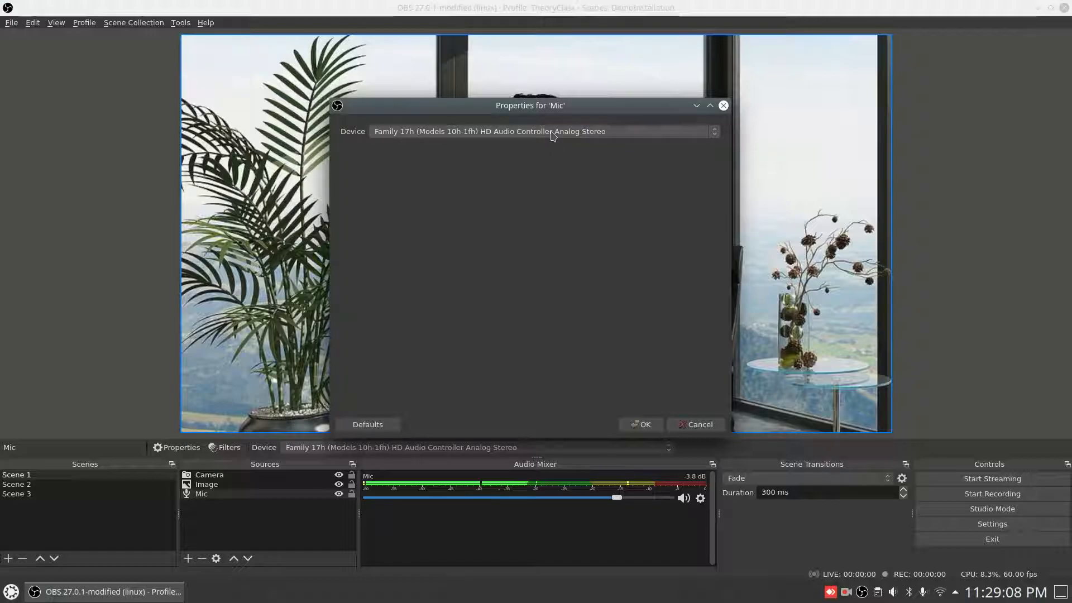
{"action": "left_click", "coordinate": [553, 134]}
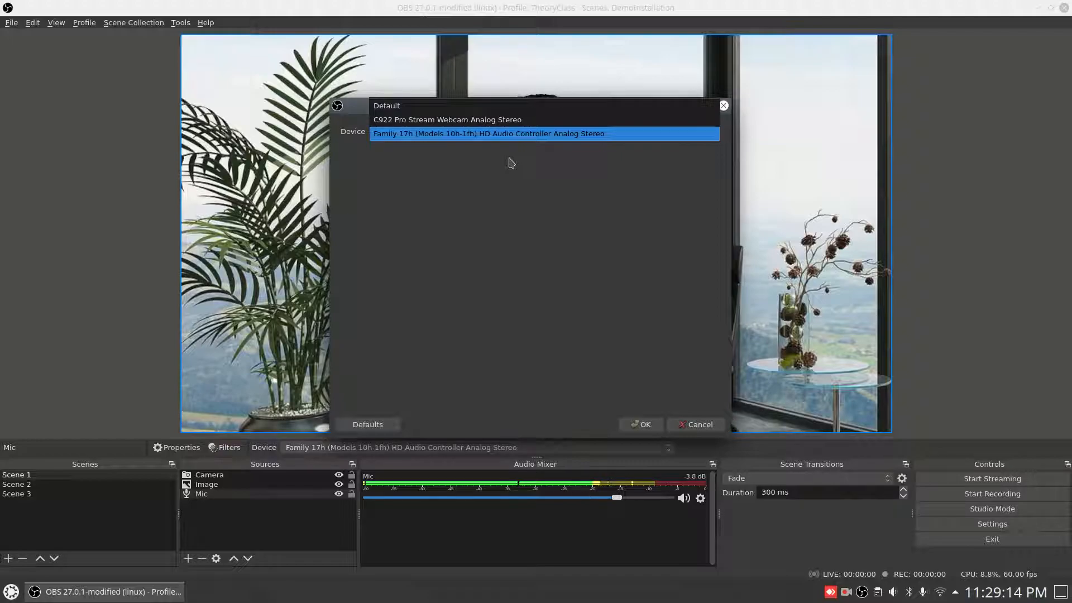
{"action": "left_click", "coordinate": [687, 425]}
{"action": "left_click", "coordinate": [688, 425]}
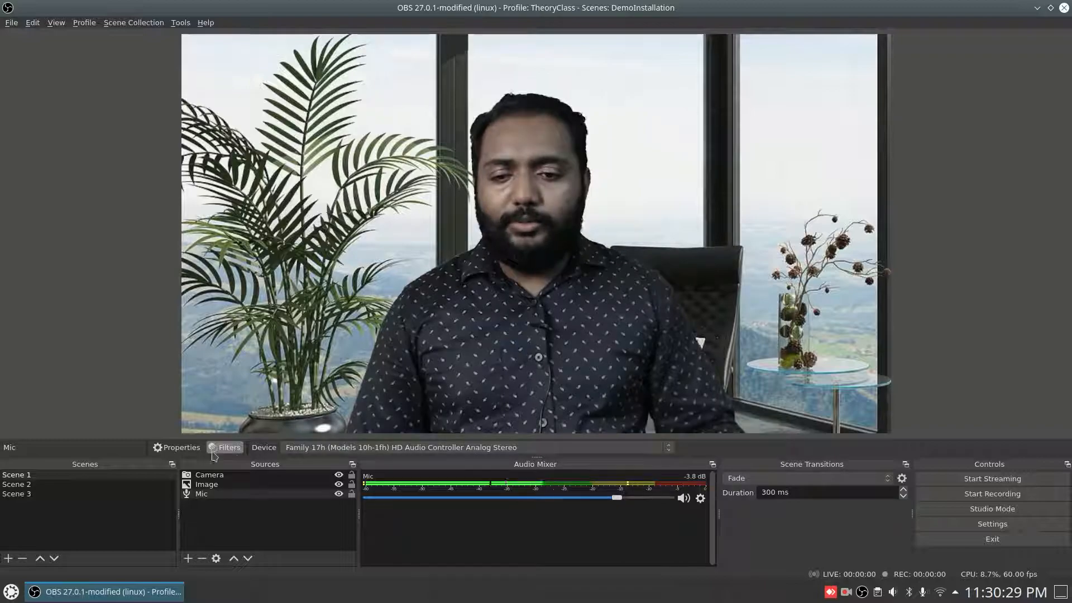
{"action": "left_click", "coordinate": [186, 451]}
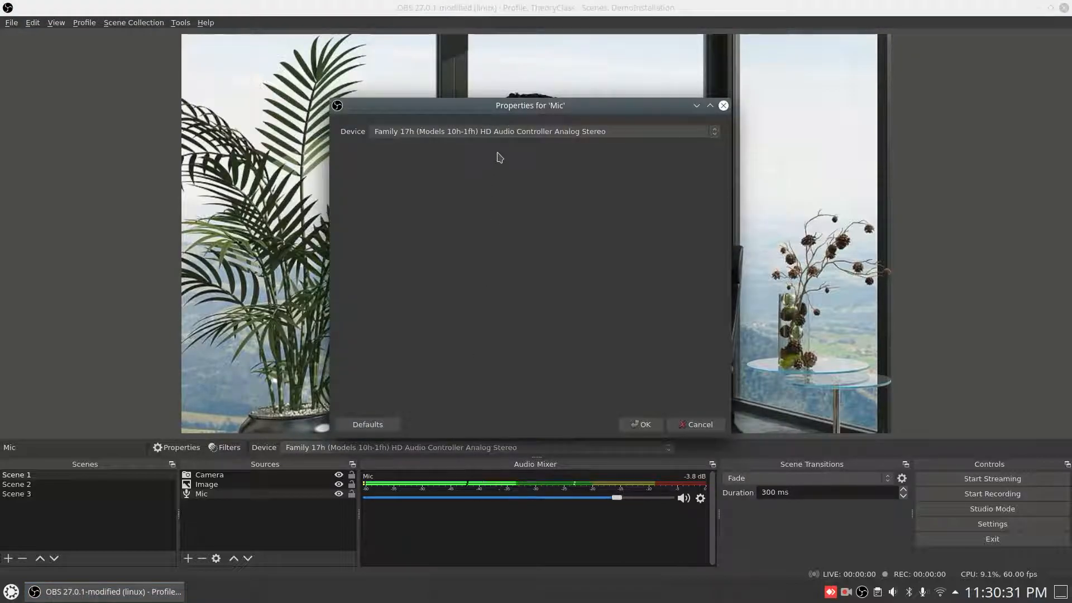
{"action": "left_click", "coordinate": [436, 132]}
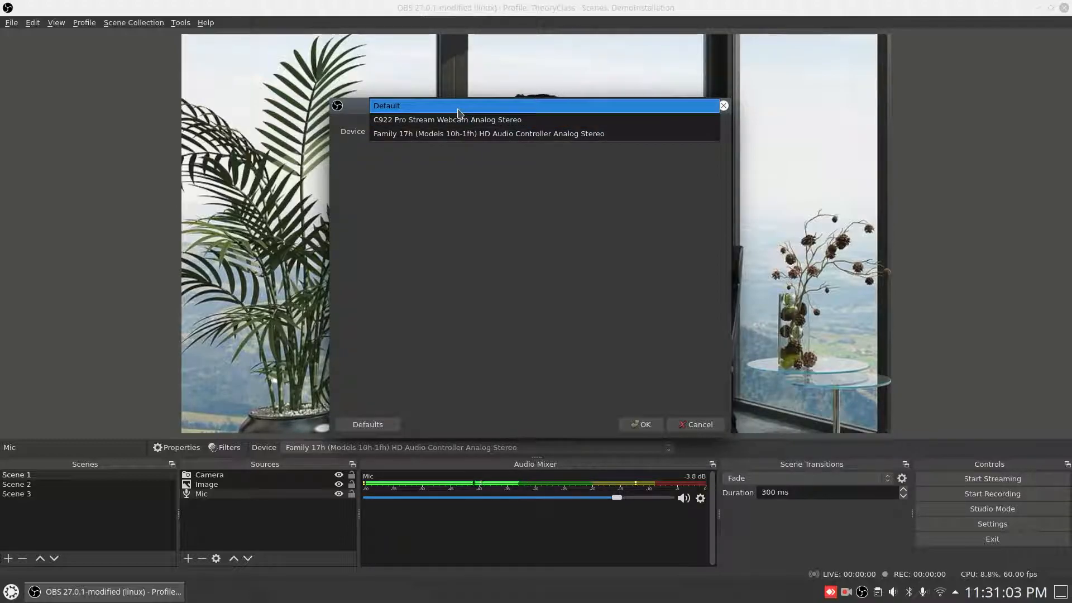
{"action": "left_click", "coordinate": [690, 430]}
{"action": "left_click", "coordinate": [691, 430]}
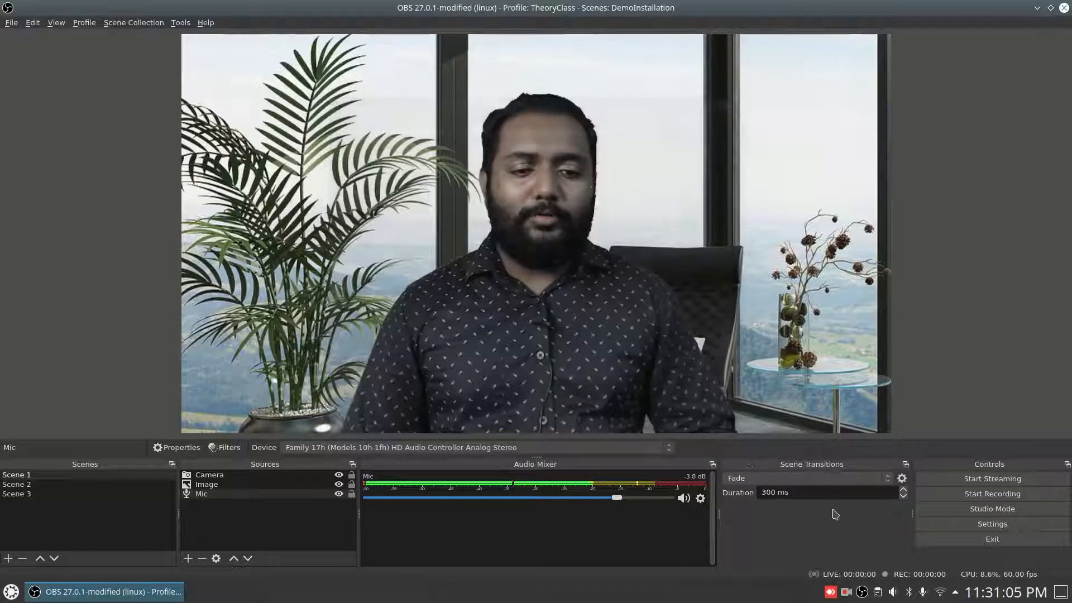
Check the system's default recording device and keep Family 17h (Models 10h-1fh) HD Audio Controller Analog Stereo as the Mic source's device
{"action": "left_click", "coordinate": [893, 593]}
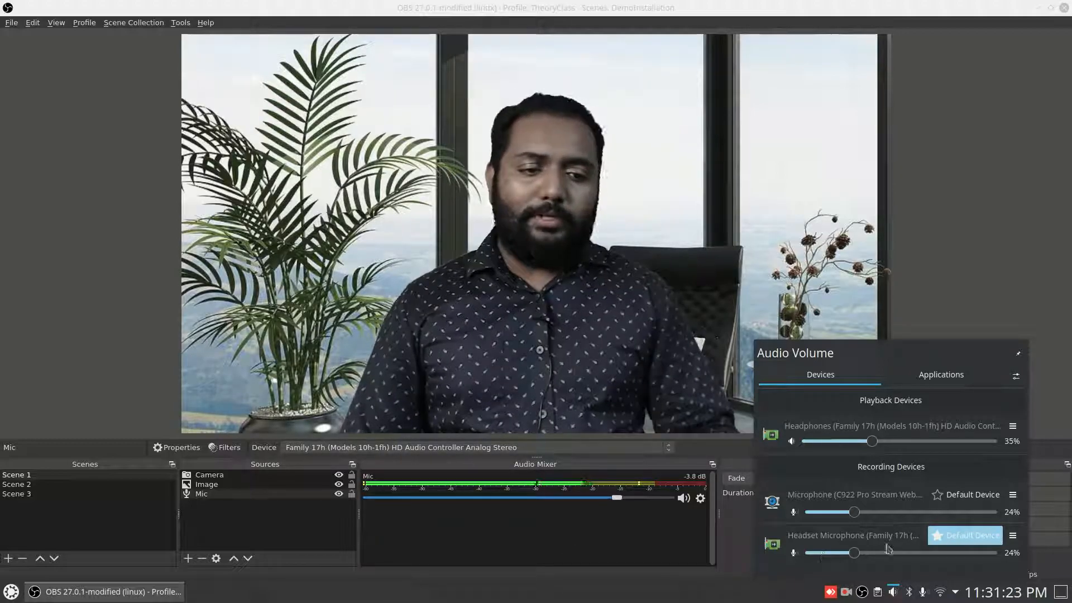
{"action": "left_click", "coordinate": [893, 593]}
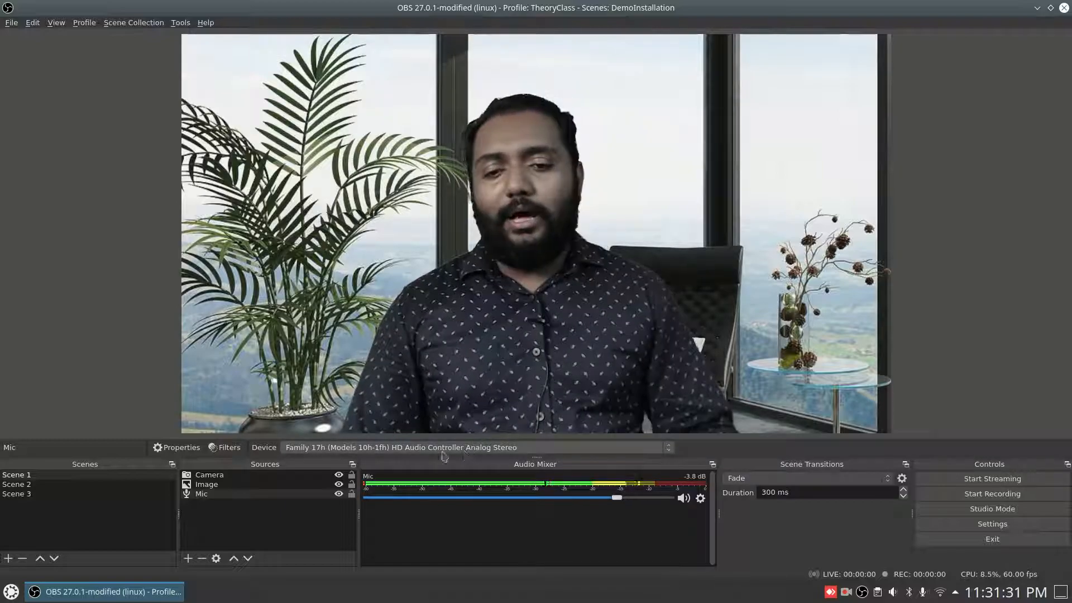
{"action": "left_click", "coordinate": [359, 450]}
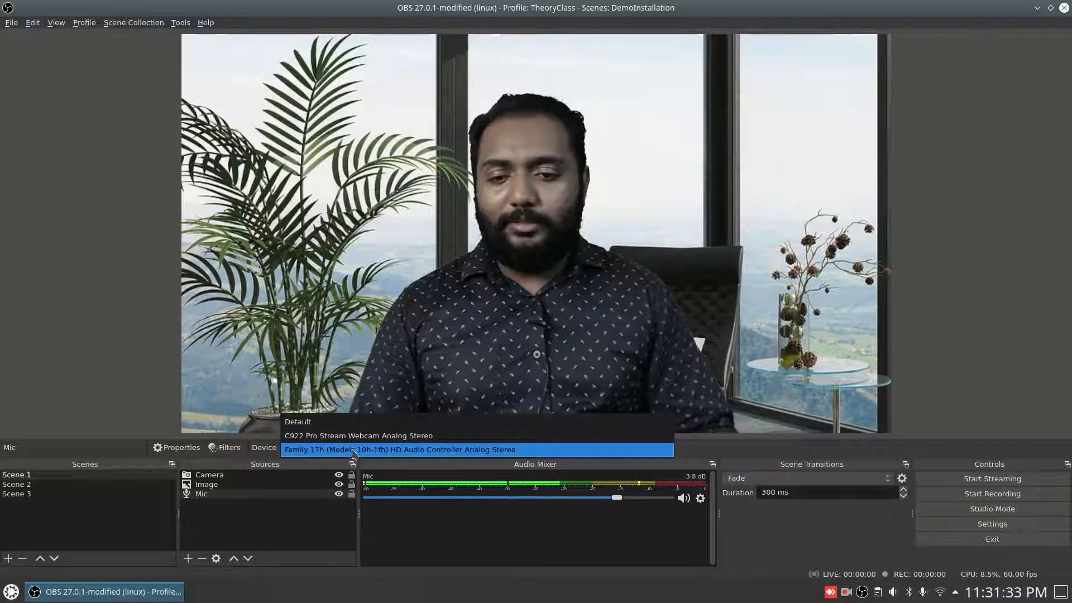
{"action": "left_click", "coordinate": [358, 449]}
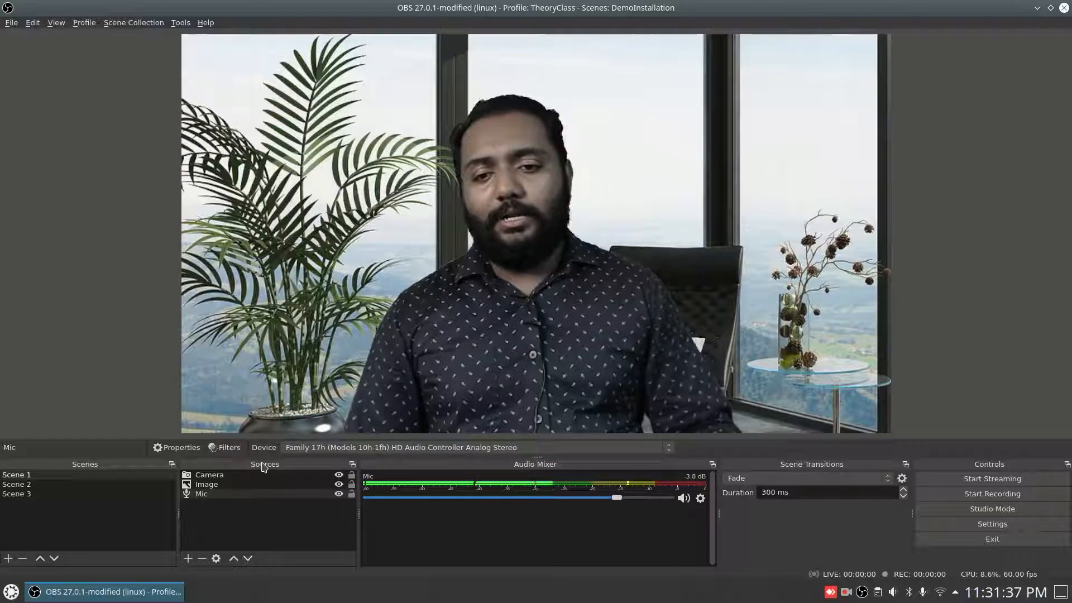
Hide the Mic source in Scene 1 and show it again
{"action": "left_click", "coordinate": [288, 495]}
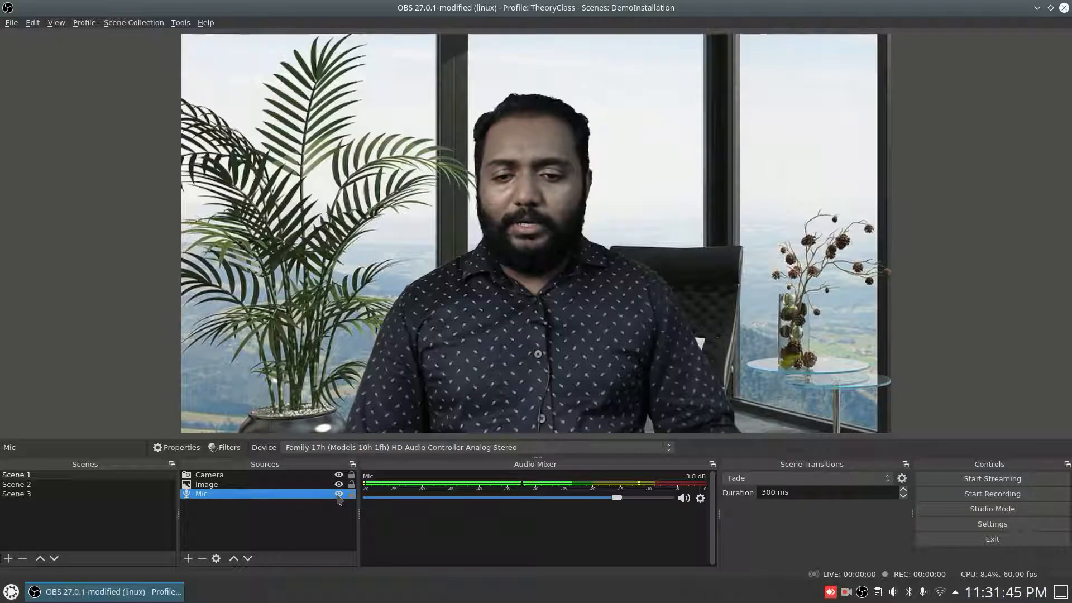
{"action": "left_click", "coordinate": [338, 494]}
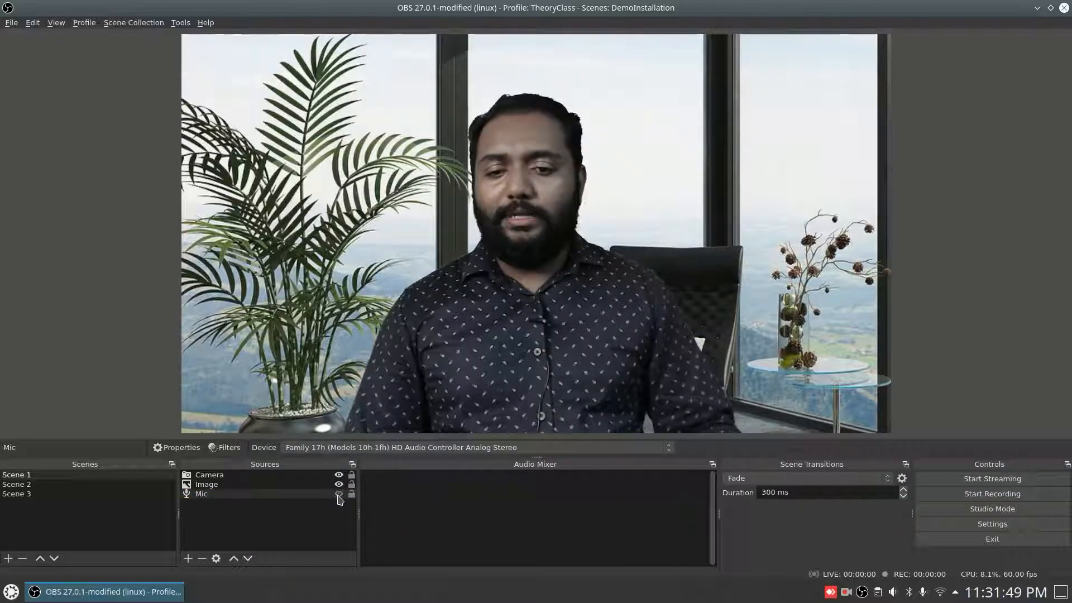
{"action": "left_click", "coordinate": [338, 493]}
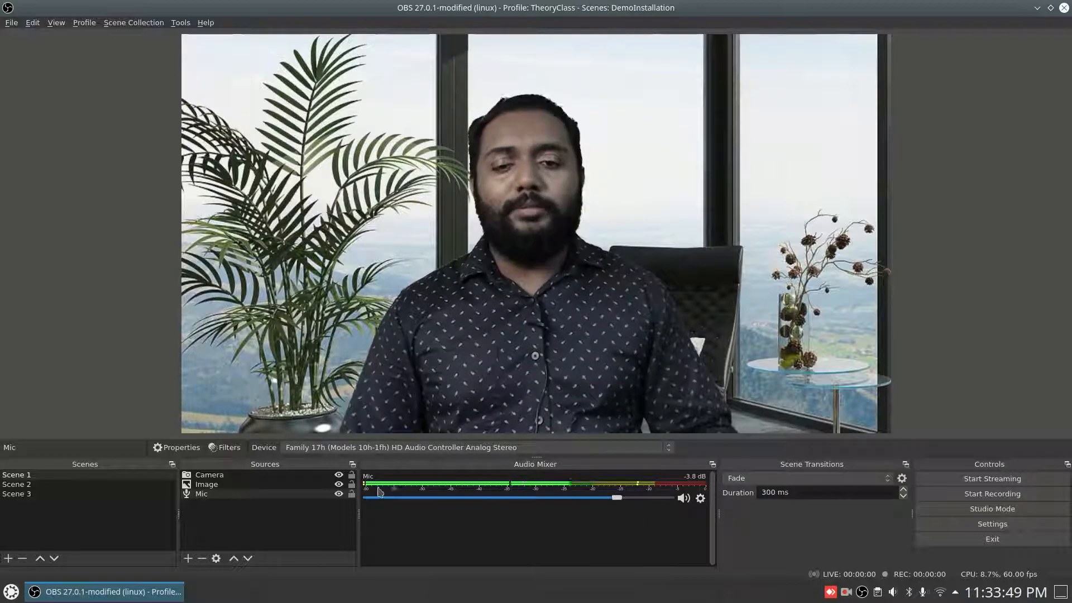
Adjust the Mic volume in the audio mixer to -4.2 dB
{"action": "left_click", "coordinate": [619, 498]}
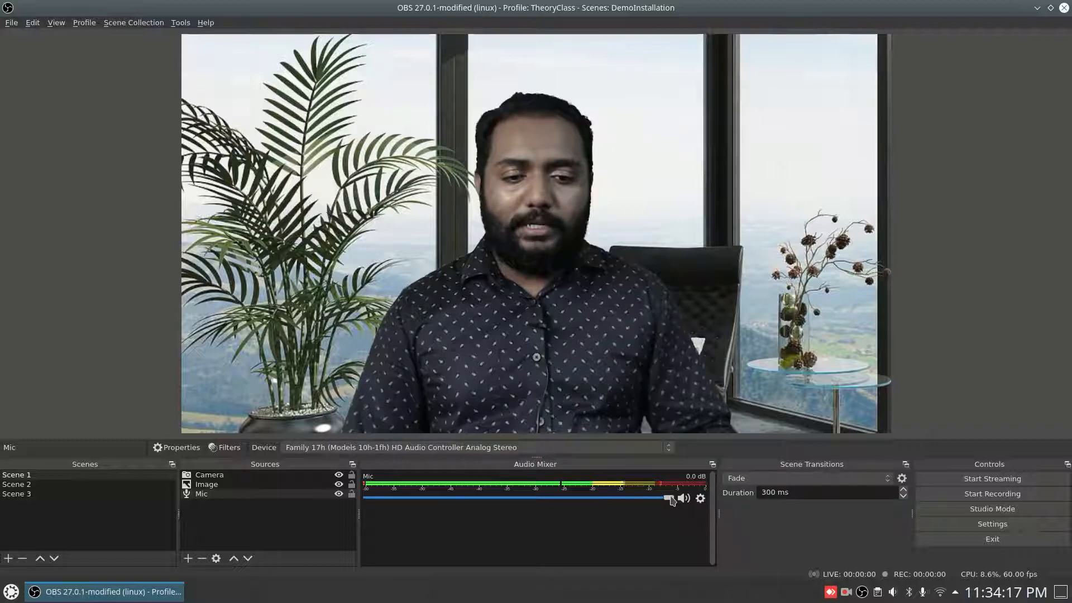
{"action": "left_click_drag", "start_coordinate": [655, 503], "coordinate": [607, 507]}
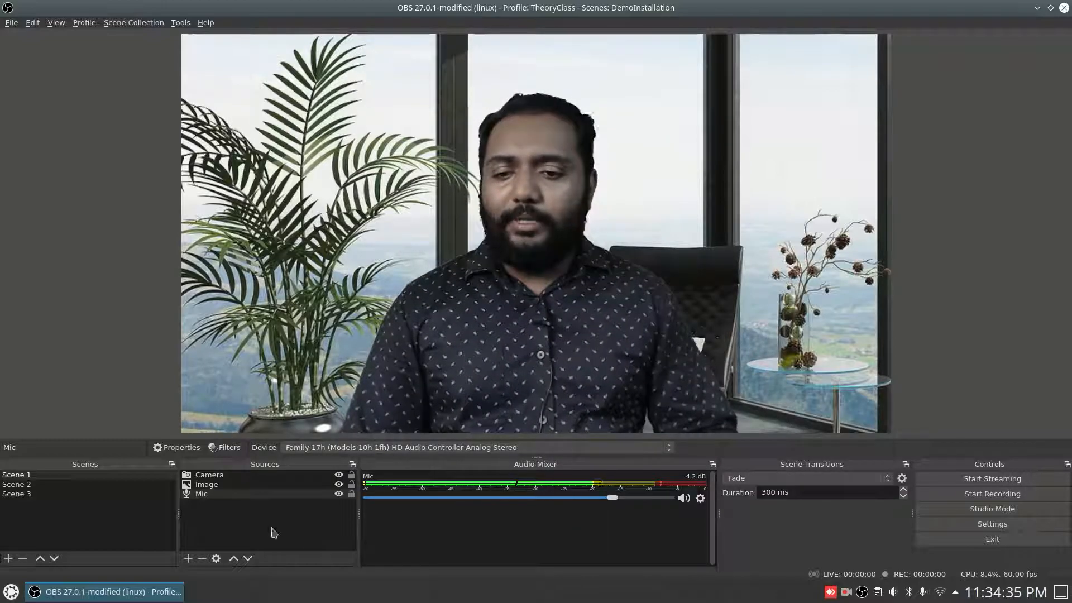
Add a Noise Suppression audio filter to the Mic source, keeping the suggested name
{"action": "left_click", "coordinate": [233, 449]}
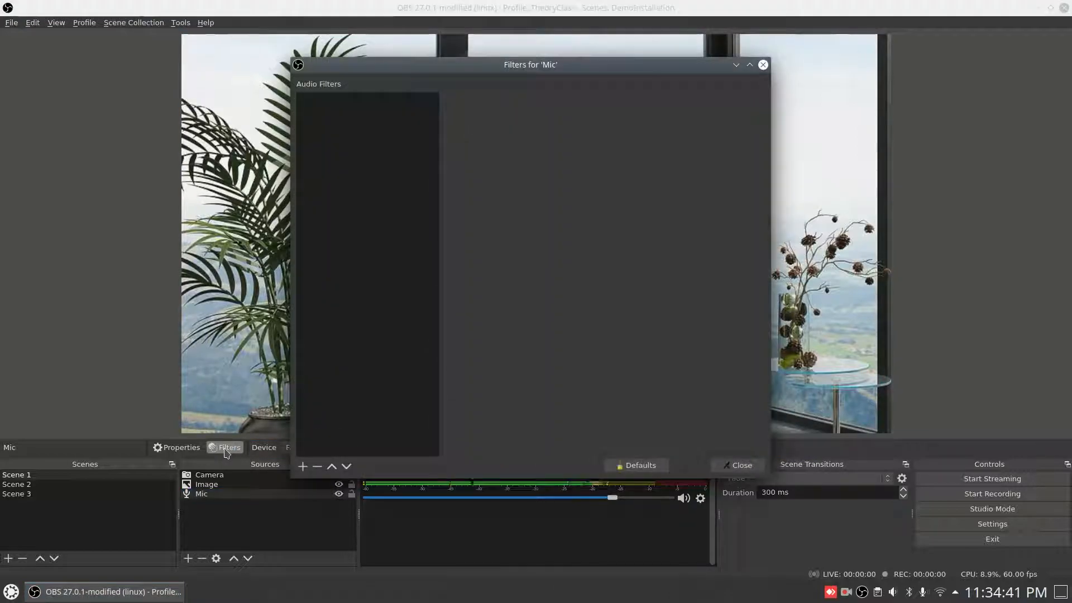
{"action": "left_click", "coordinate": [301, 472]}
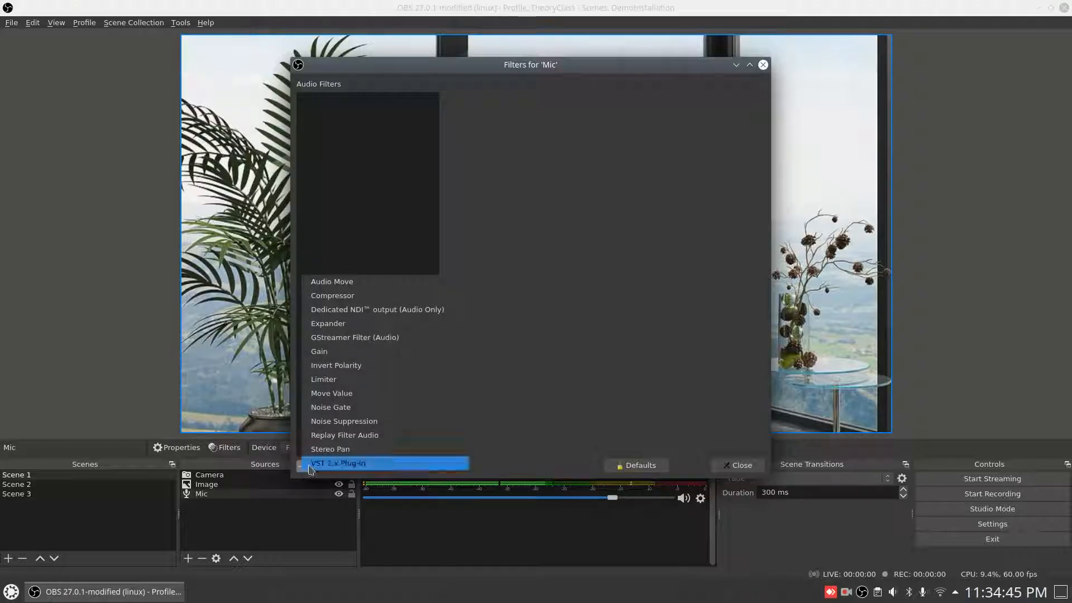
{"action": "left_click", "coordinate": [368, 421]}
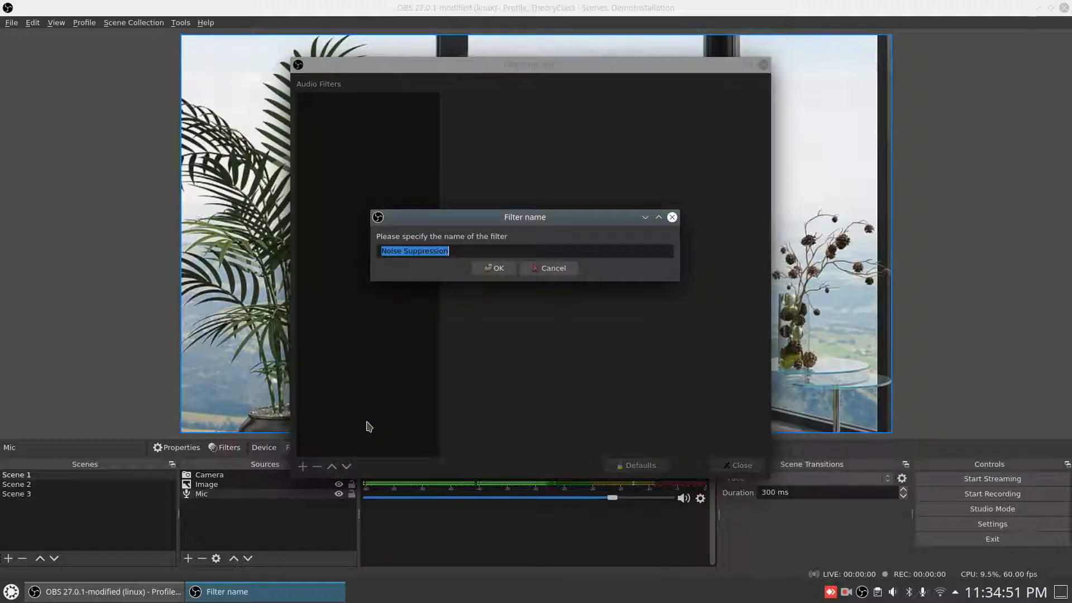
{"action": "left_click", "coordinate": [498, 268]}
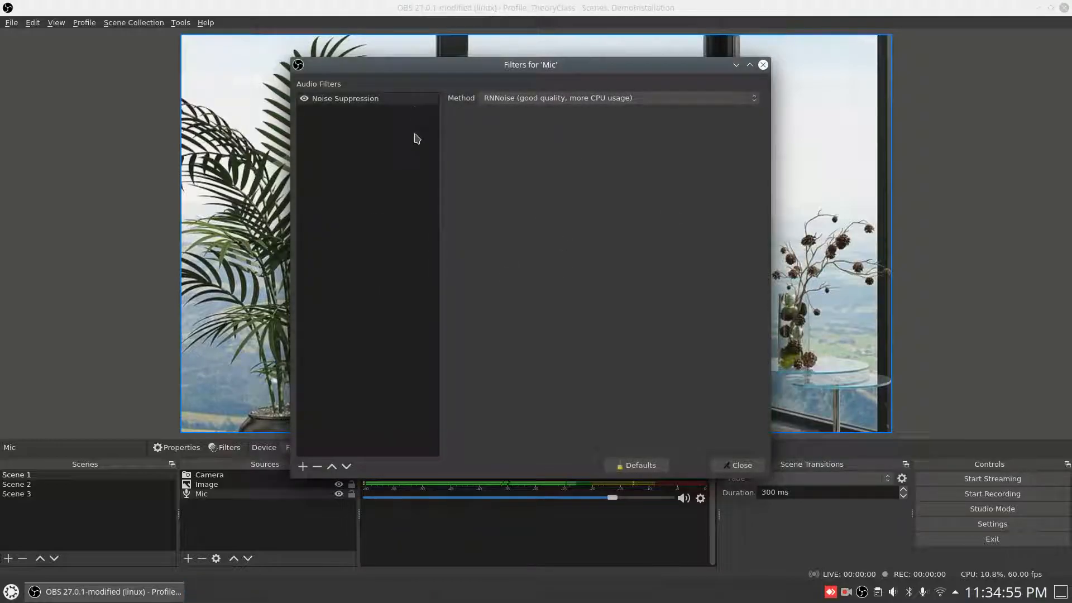
Try the Speex method with a -29 dB suppression level on the Noise Suppression filter, return to RNNoise and close the filters
{"action": "left_click", "coordinate": [602, 100]}
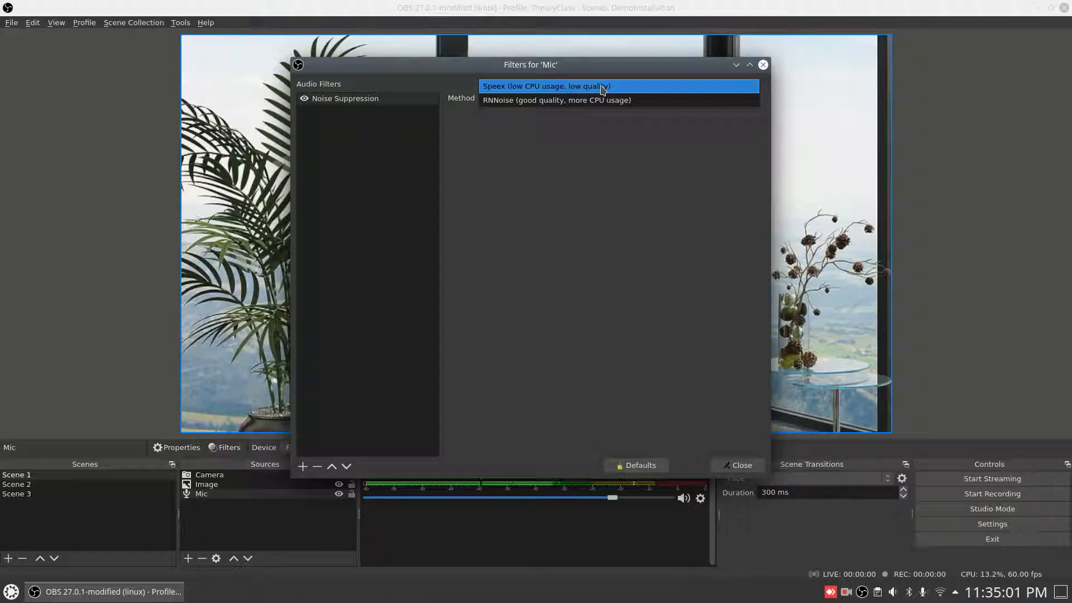
{"action": "left_click", "coordinate": [602, 87]}
{"action": "left_click", "coordinate": [603, 102]}
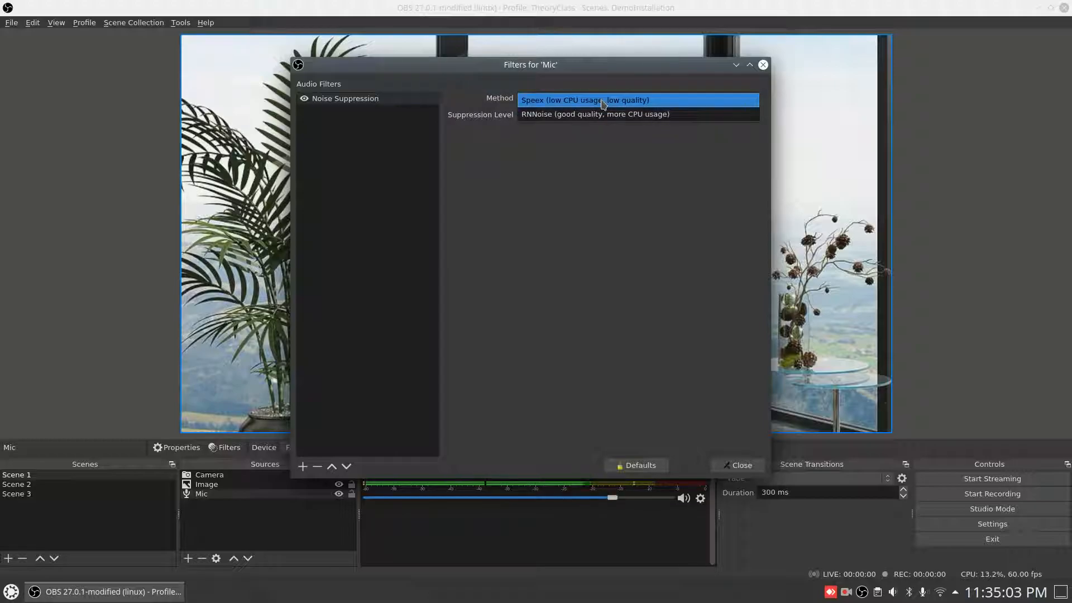
{"action": "left_click", "coordinate": [581, 115]}
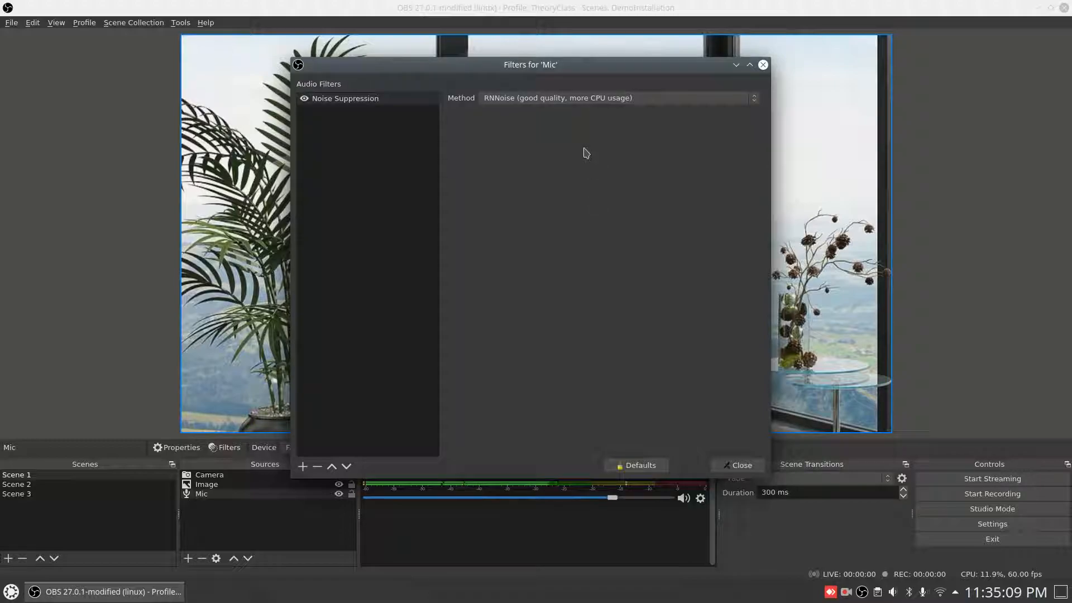
{"action": "left_click", "coordinate": [583, 100]}
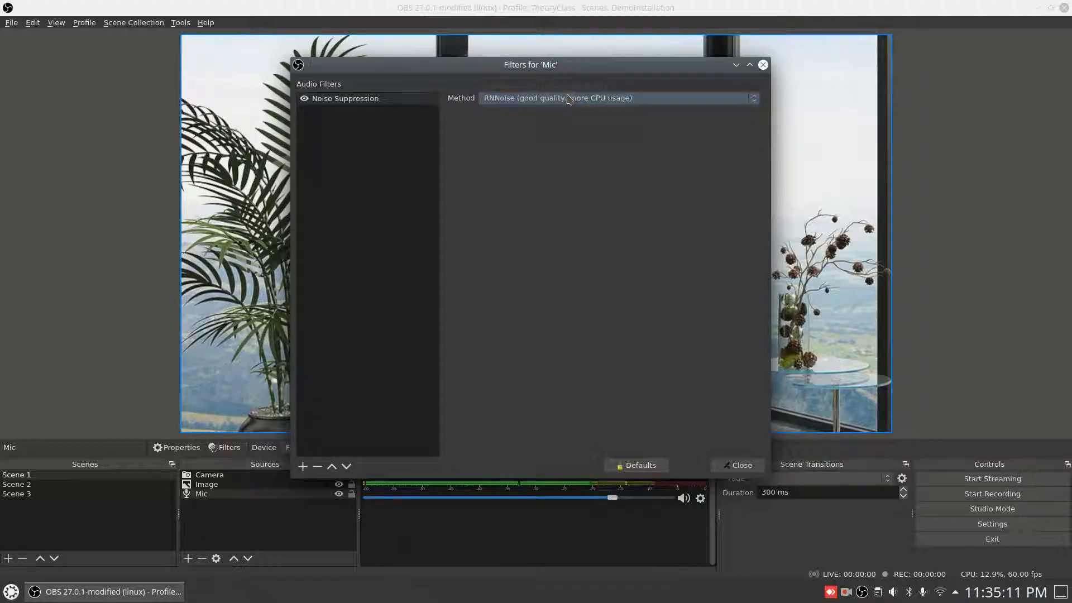
{"action": "left_click", "coordinate": [580, 86]}
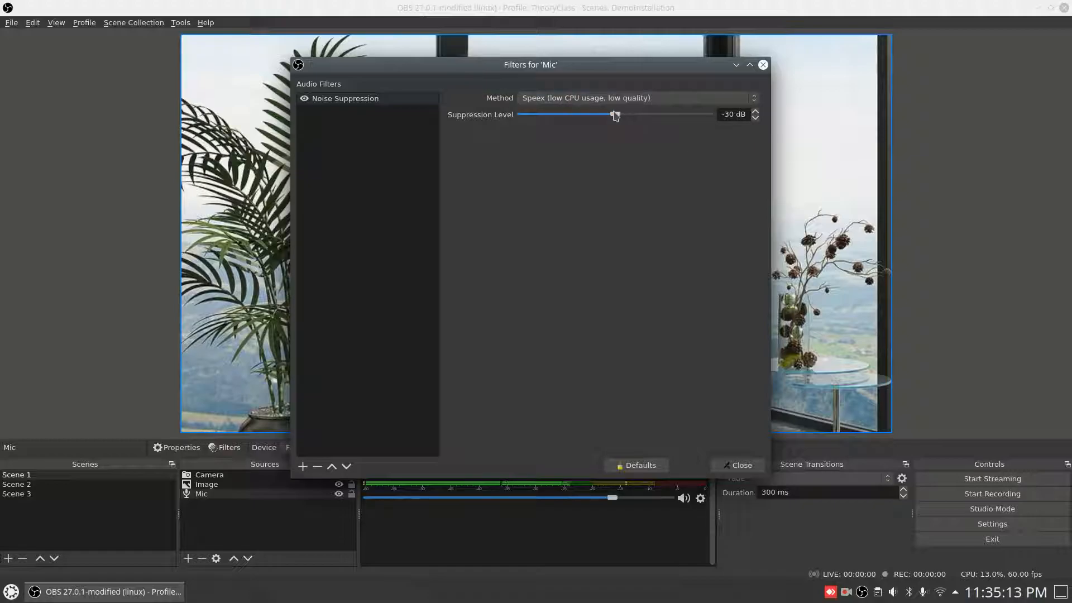
{"action": "mouse_move", "coordinate": [615, 116]}
{"action": "left_mouse_down"}
{"action": "mouse_move", "coordinate": [661, 119]}
{"action": "mouse_move", "coordinate": [610, 124]}
{"action": "mouse_move", "coordinate": [620, 125]}
{"action": "left_mouse_up"}
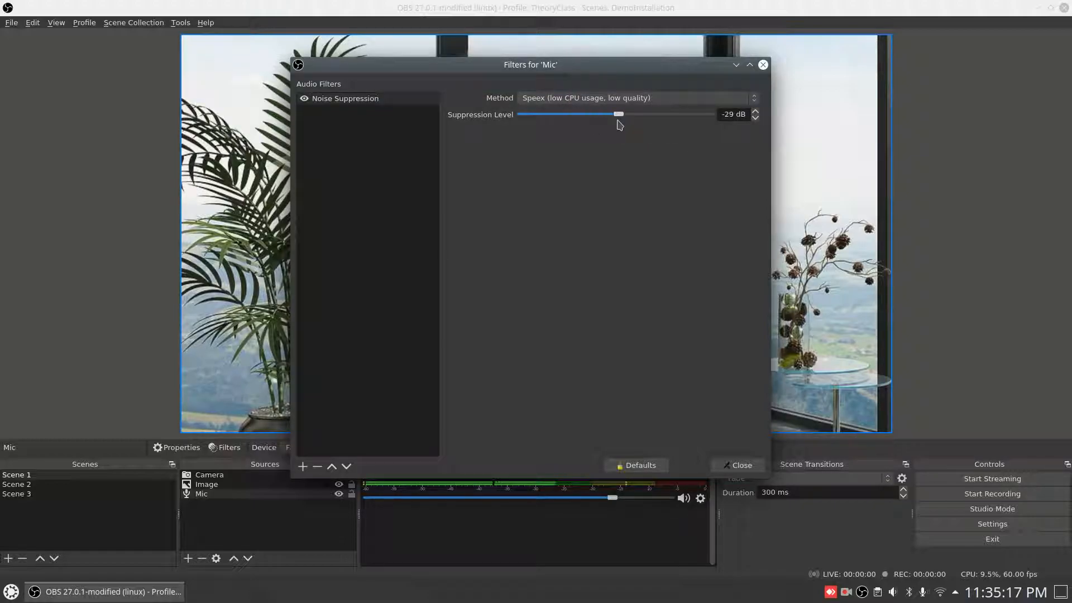
{"action": "left_click", "coordinate": [645, 101]}
{"action": "left_click", "coordinate": [557, 115]}
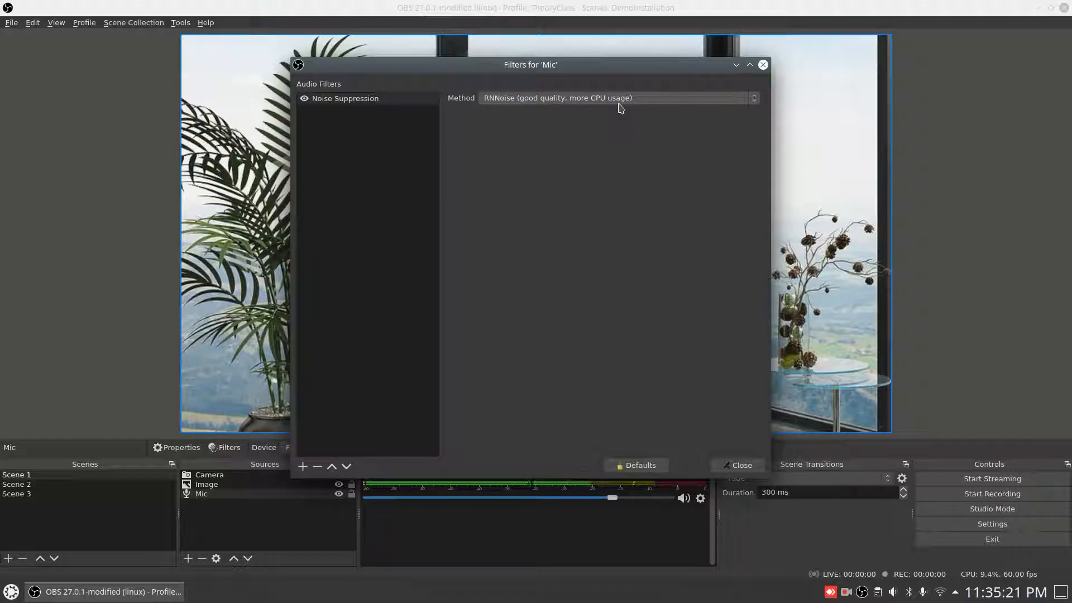
{"action": "left_click", "coordinate": [734, 463]}
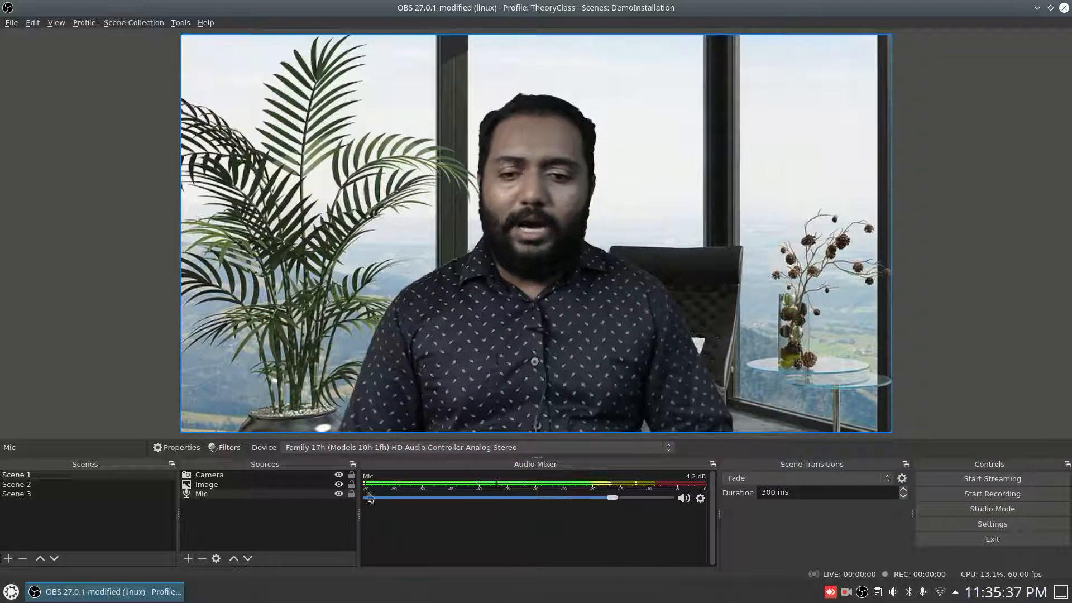
Turn the Mic source's Noise Suppression filter off and on again to compare the sound, and close the filters
{"action": "left_click", "coordinate": [237, 494]}
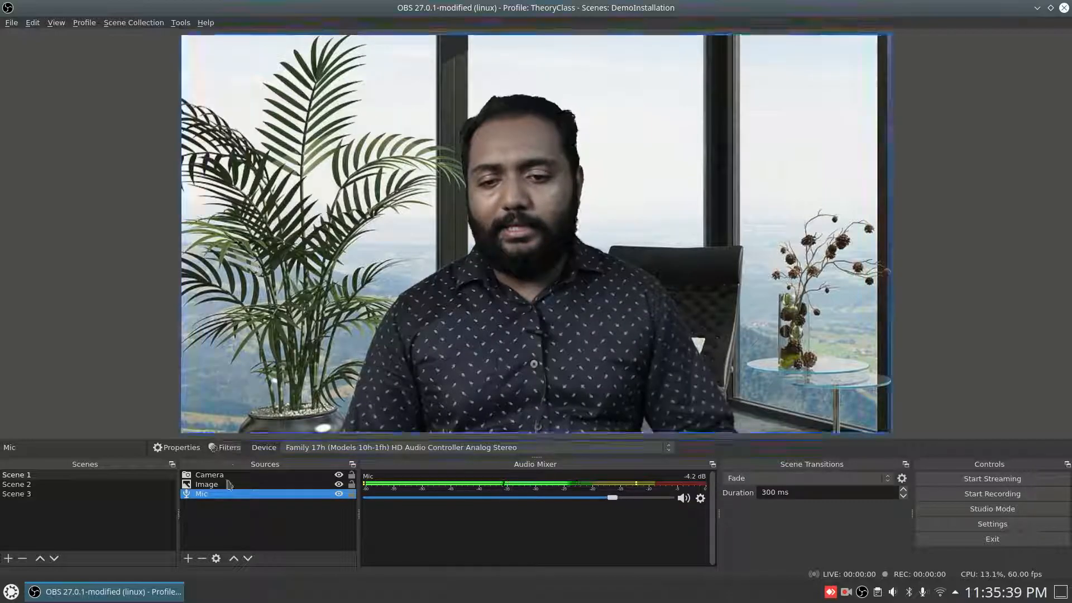
{"action": "left_click", "coordinate": [225, 447]}
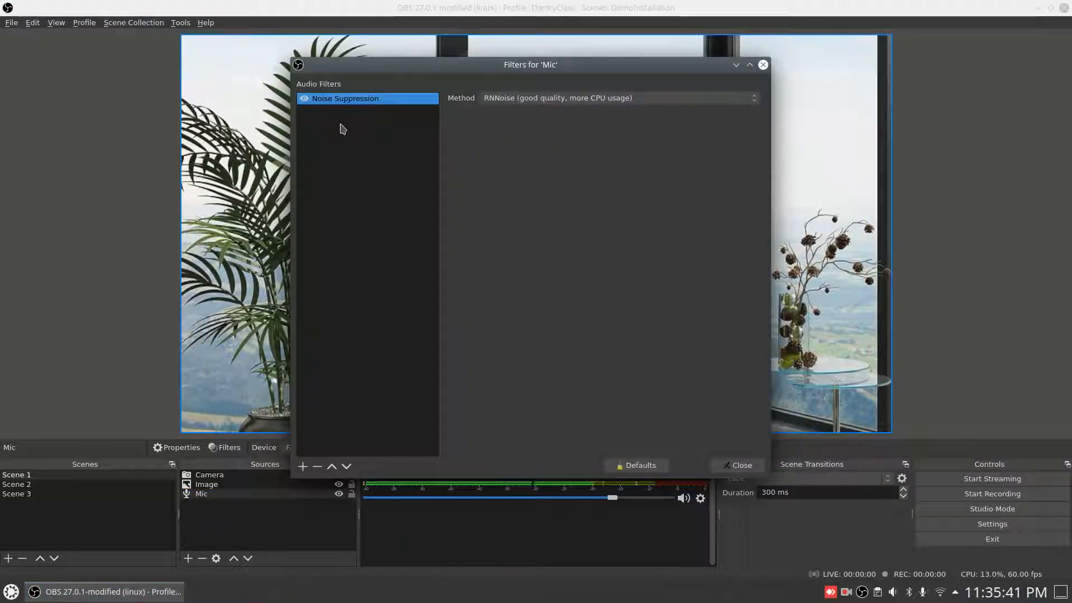
{"action": "left_click_drag", "start_coordinate": [441, 66], "coordinate": [712, 28]}
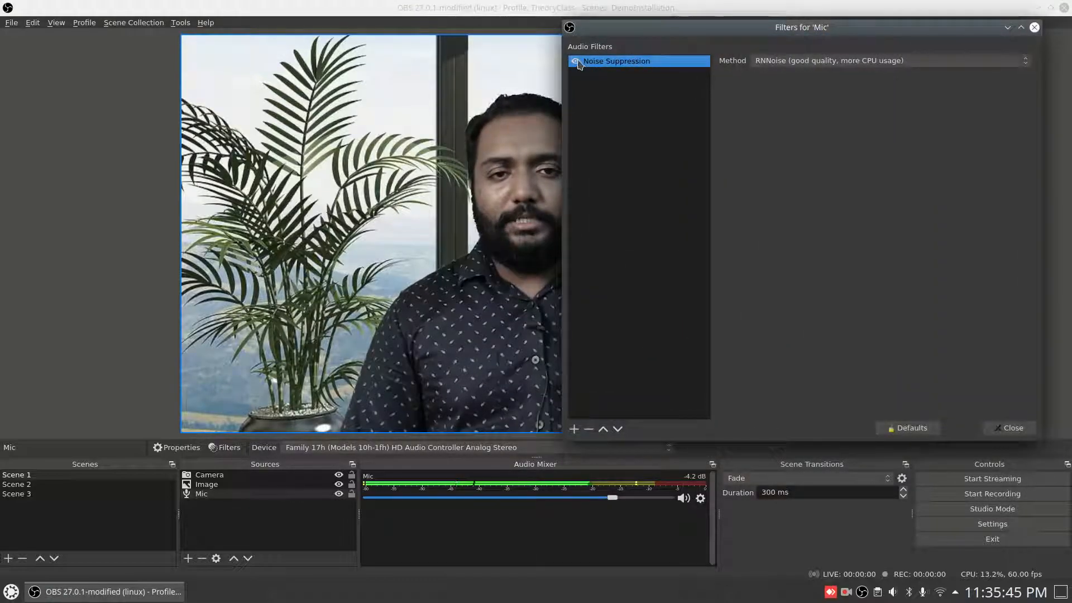
{"action": "left_click", "coordinate": [596, 75]}
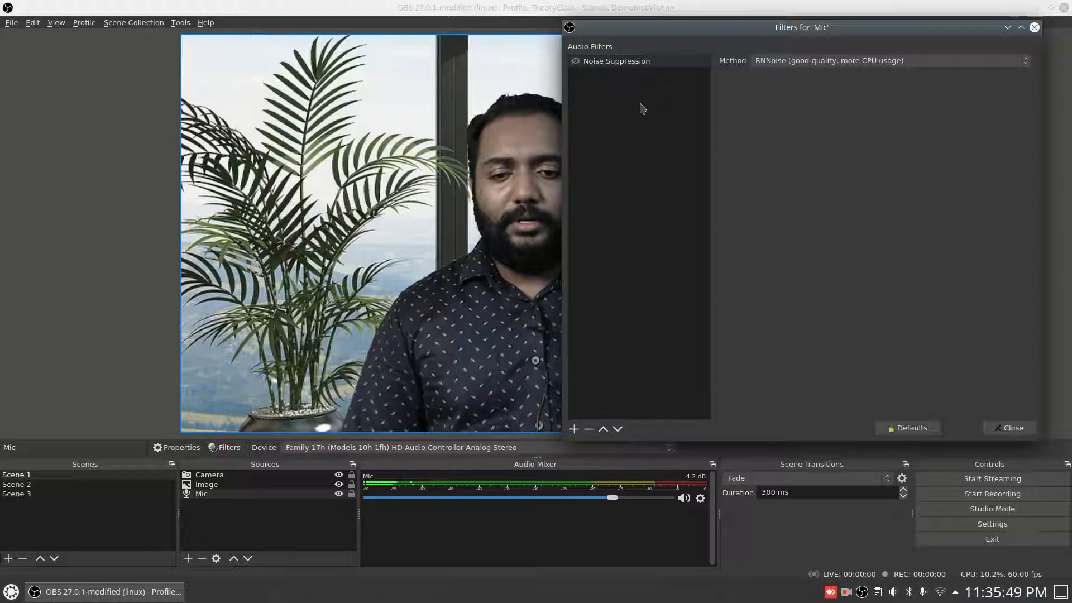
{"action": "left_click", "coordinate": [578, 62]}
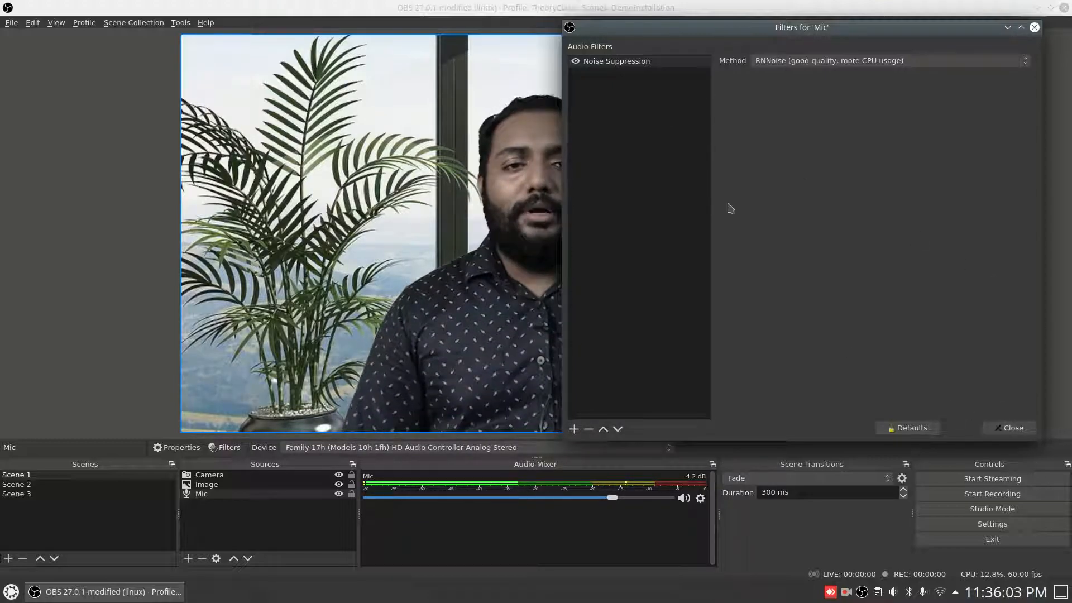
{"action": "left_click", "coordinate": [640, 64]}
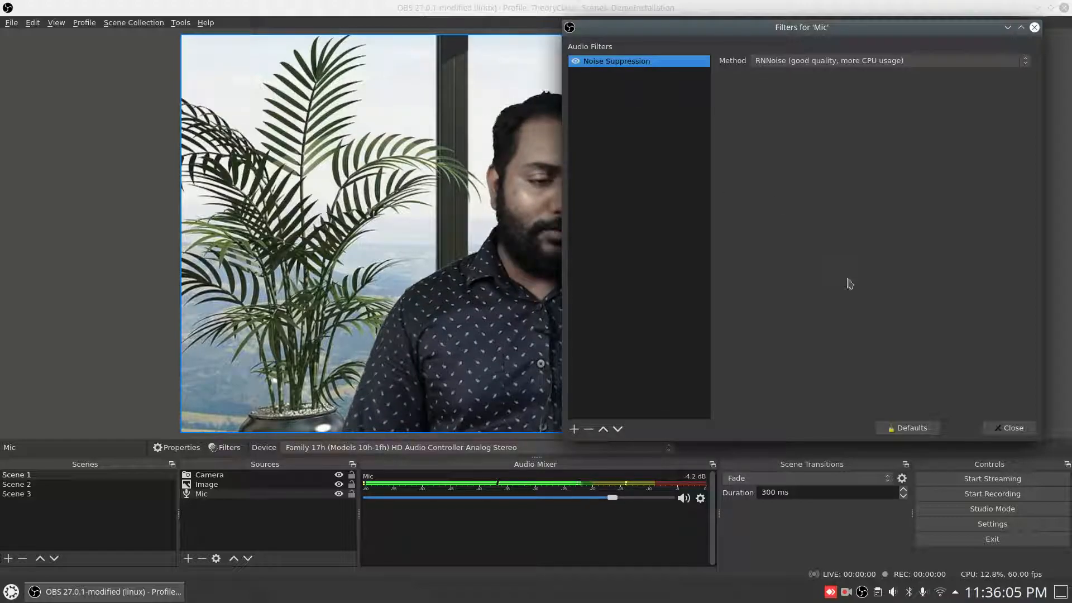
{"action": "left_click", "coordinate": [1009, 428]}
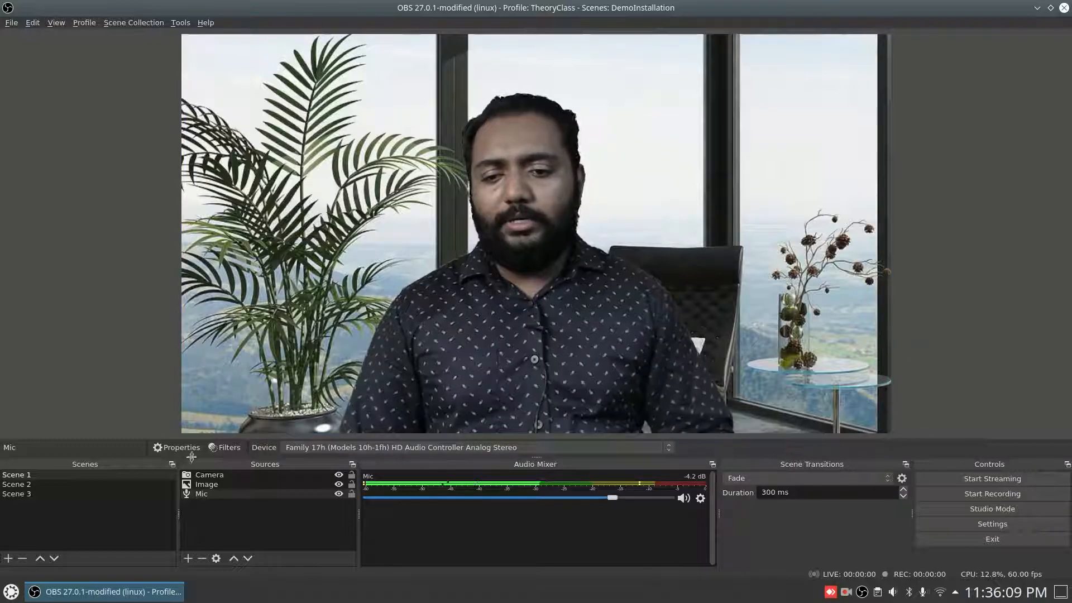
Add a Noise Gate audio filter to the Mic source with the suggested name, keep its default thresholds and close the filters
{"action": "left_click", "coordinate": [225, 449]}
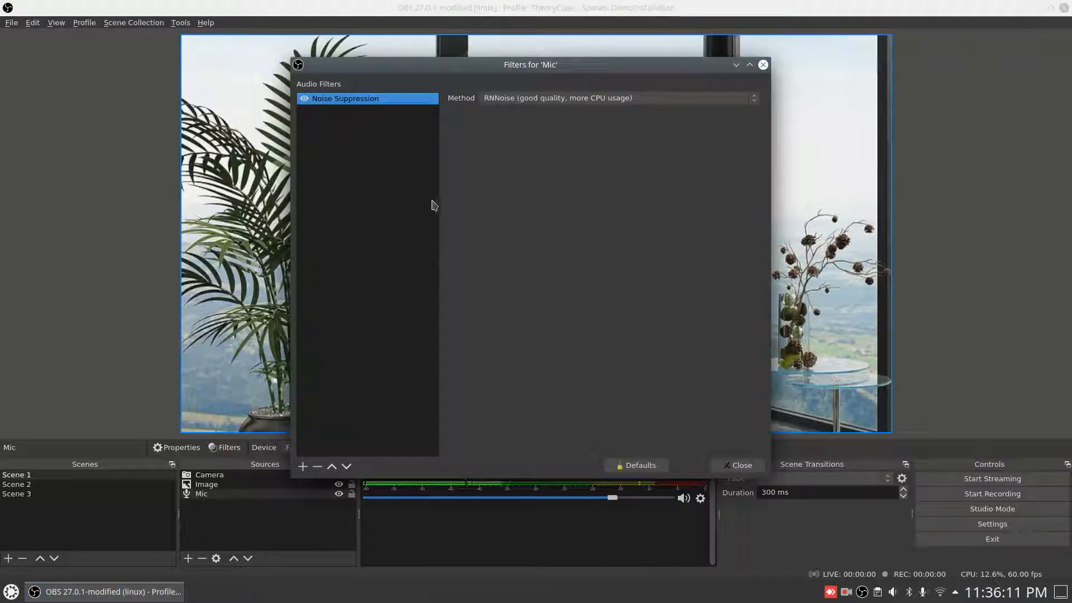
{"action": "left_click", "coordinate": [302, 466]}
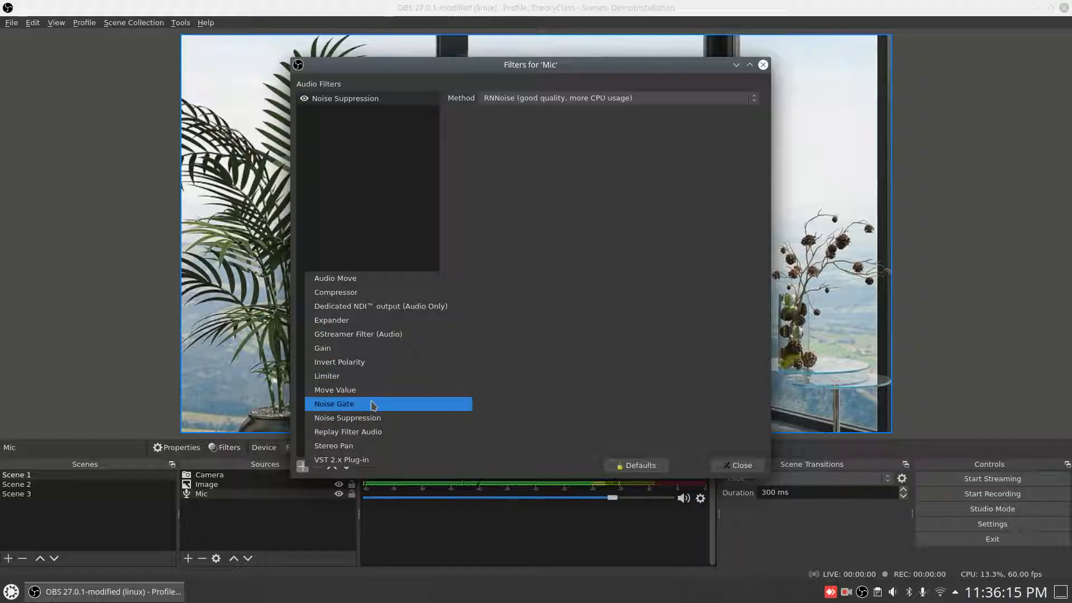
{"action": "left_click", "coordinate": [355, 404]}
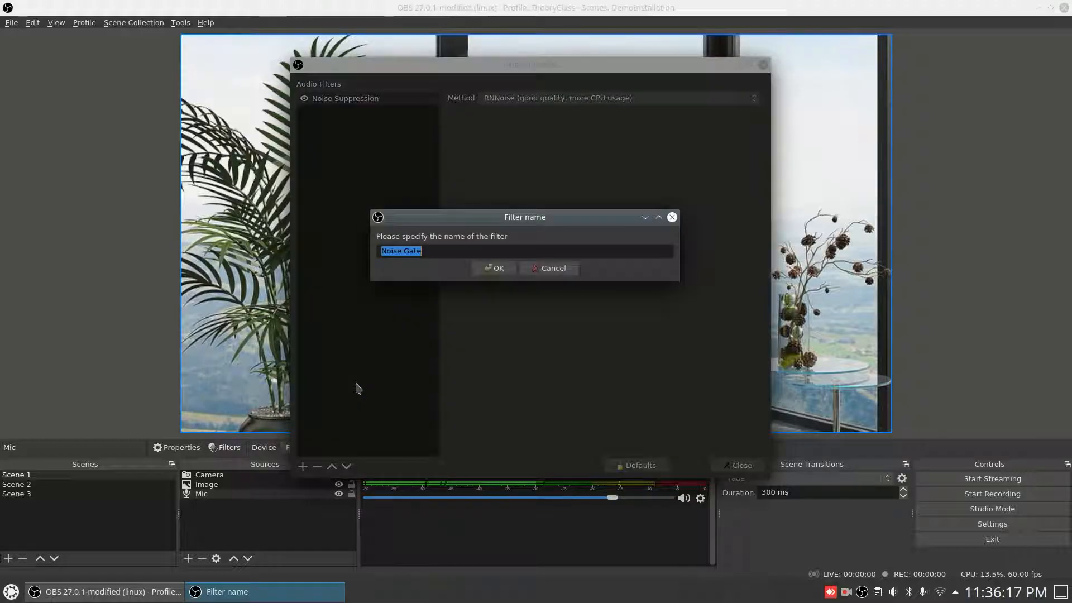
{"action": "left_click", "coordinate": [495, 268]}
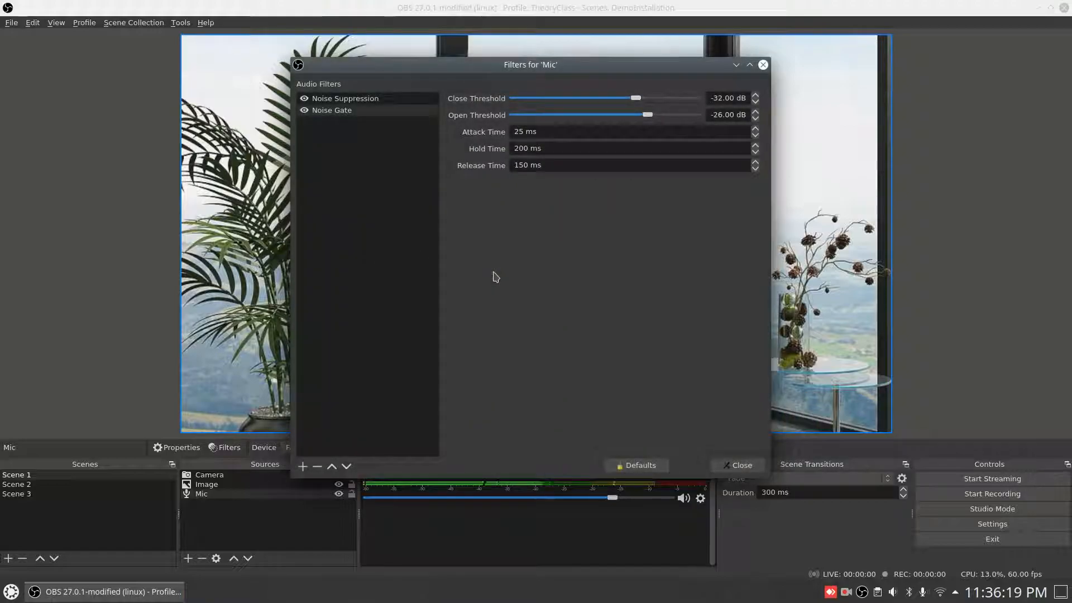
{"action": "left_click", "coordinate": [395, 113]}
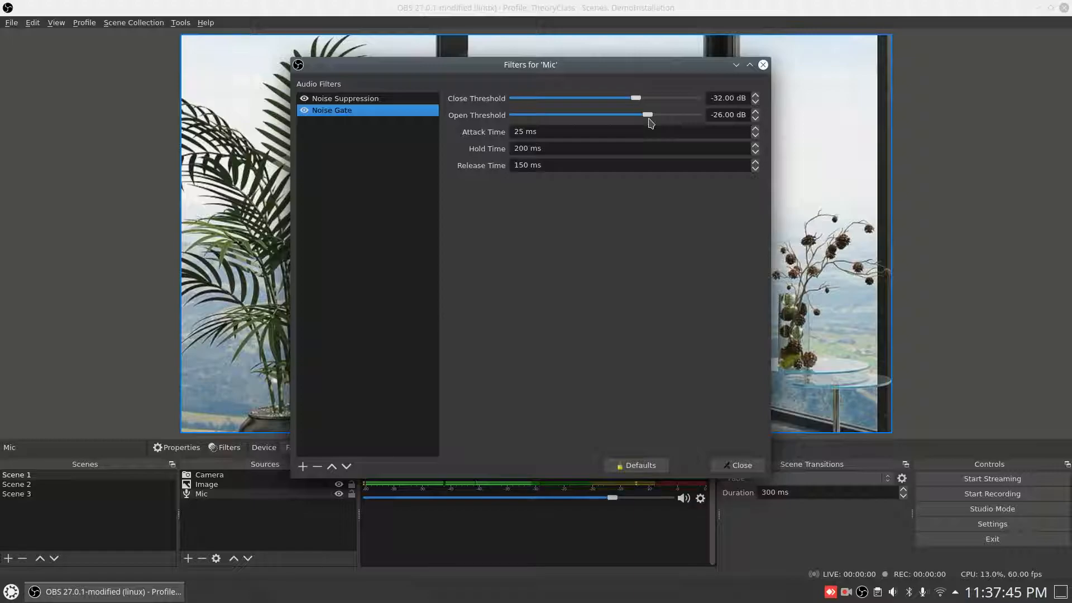
{"action": "double_click", "coordinate": [719, 115]}
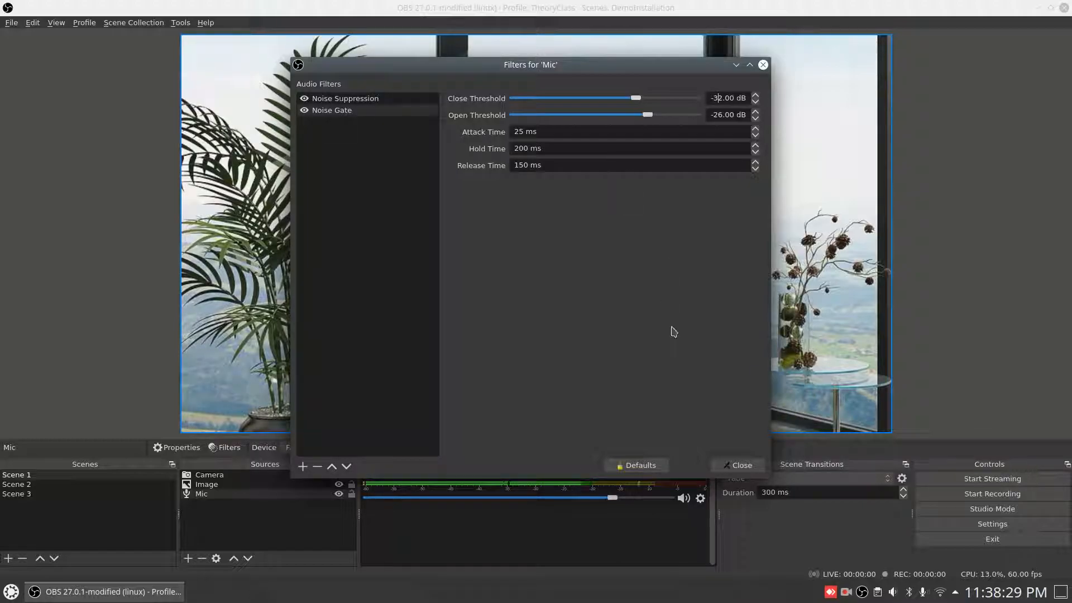
{"action": "left_click", "coordinate": [735, 464]}
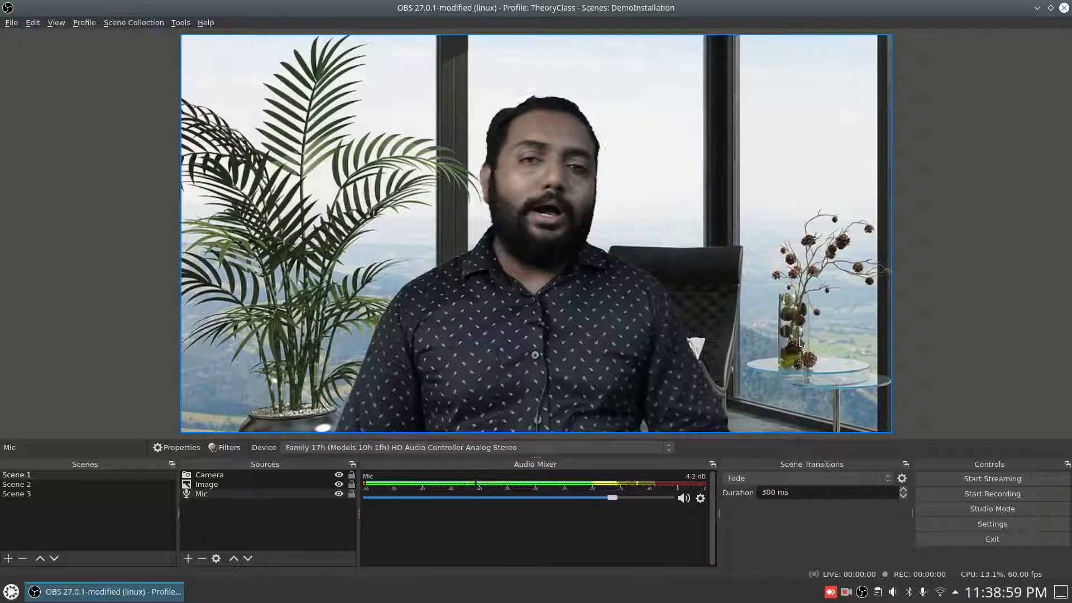
Add a Compressor audio filter to the Mic source with the suggested name, keep its default settings and close the filters
{"action": "left_click", "coordinate": [218, 495]}
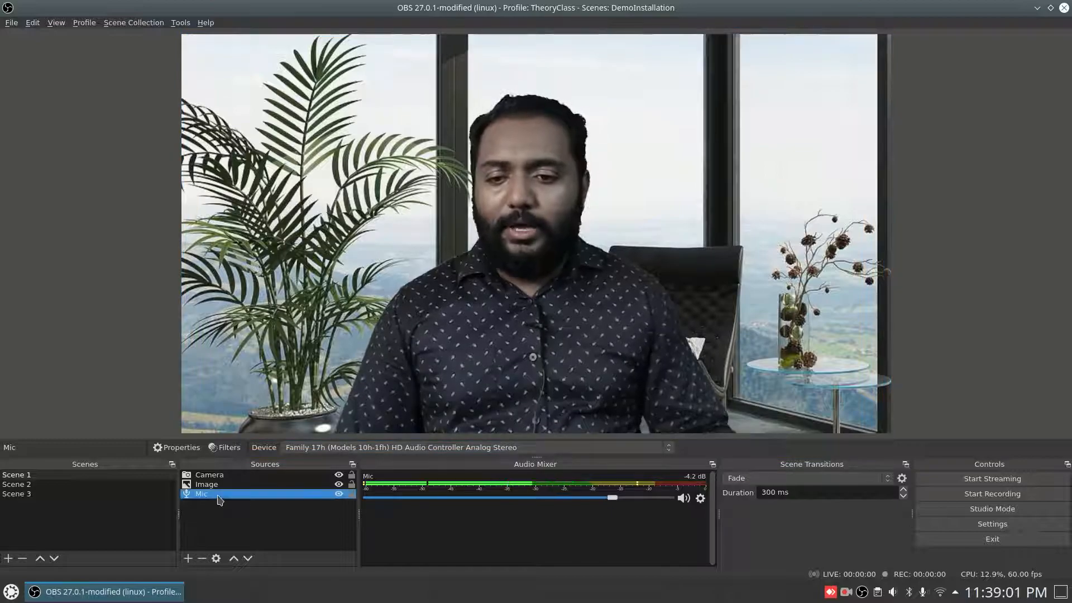
{"action": "left_click", "coordinate": [239, 449]}
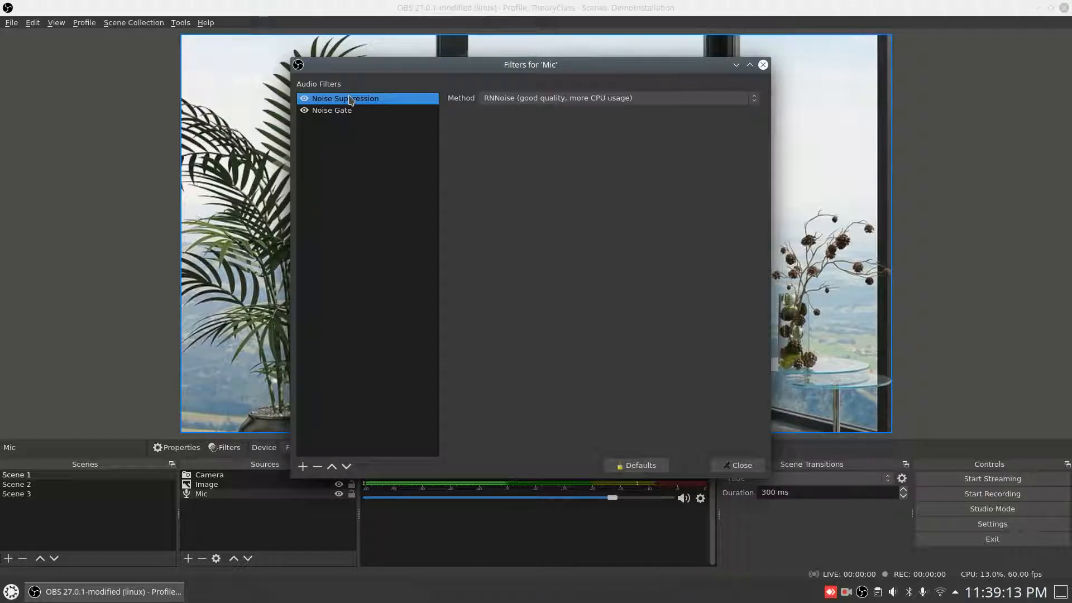
{"action": "left_click", "coordinate": [341, 112]}
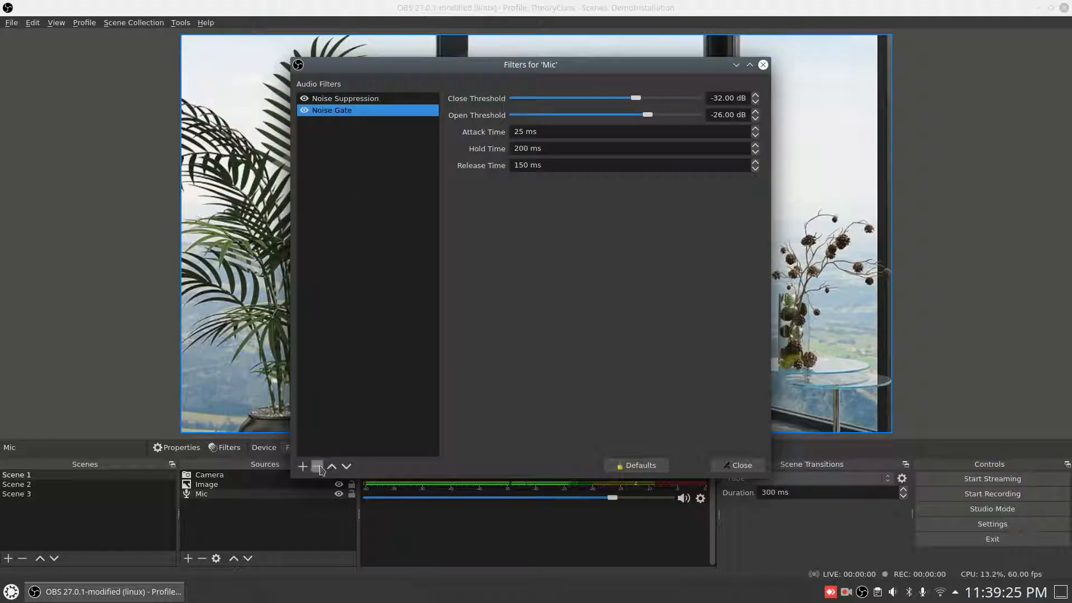
{"action": "left_click", "coordinate": [303, 467]}
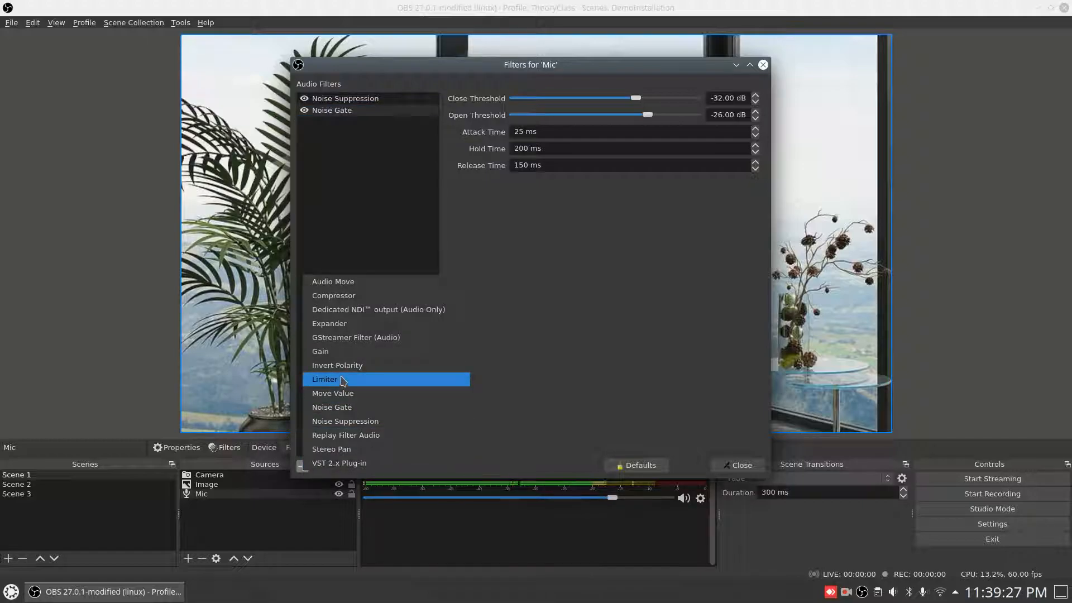
{"action": "left_click", "coordinate": [345, 303]}
{"action": "left_click", "coordinate": [502, 268]}
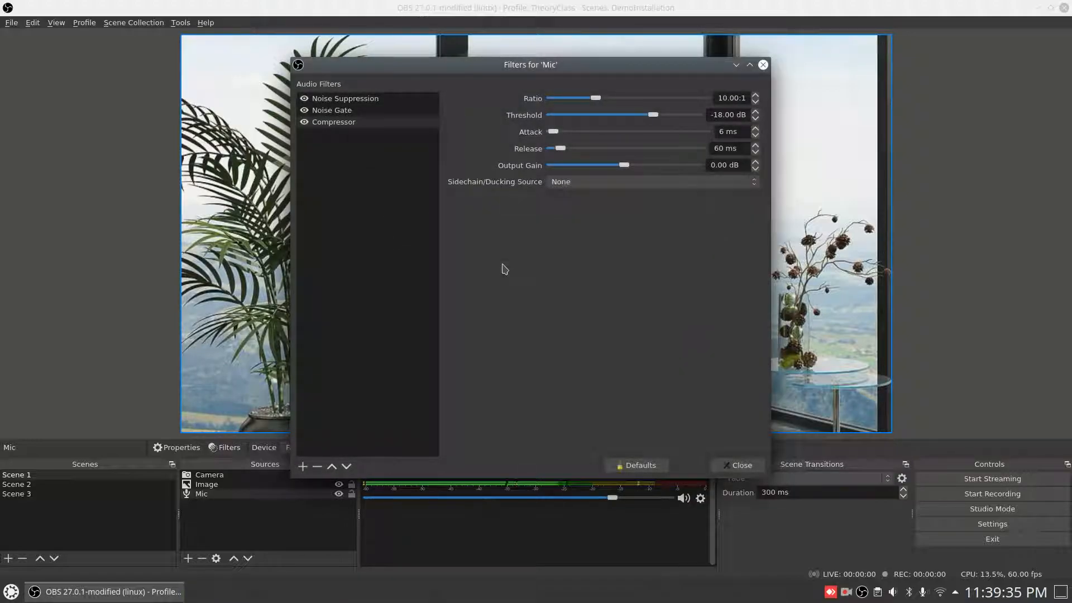
{"action": "left_click", "coordinate": [745, 471]}
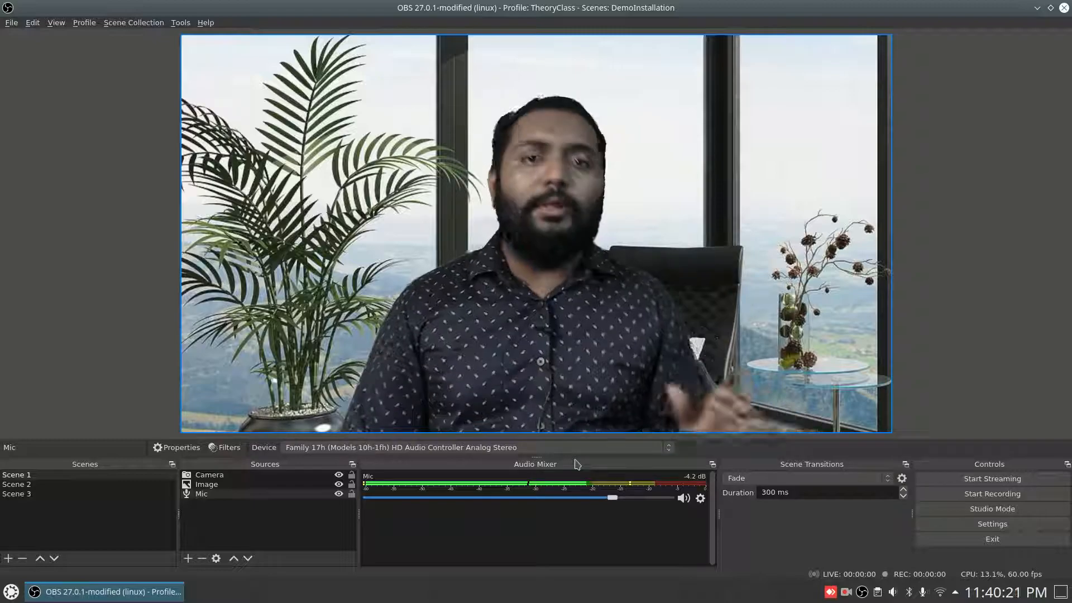
Review the Mic source's Compressor filter and its Sidechain/Ducking Source choices, keeping None, and close the filters
{"action": "left_click", "coordinate": [188, 558]}
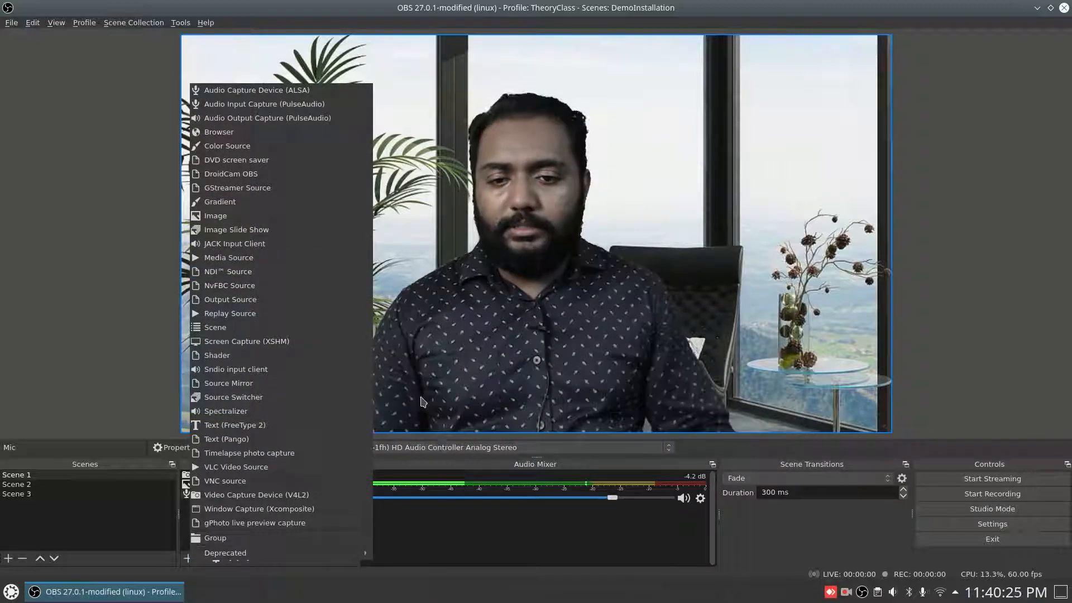
{"action": "left_click", "coordinate": [422, 402]}
{"action": "left_click", "coordinate": [224, 447]}
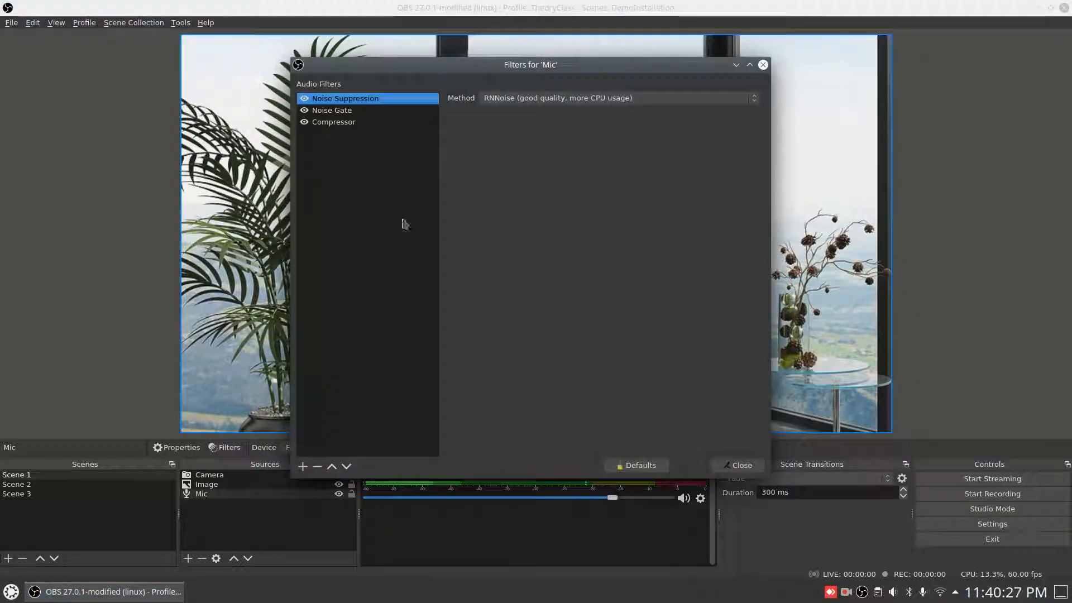
{"action": "left_click", "coordinate": [349, 127]}
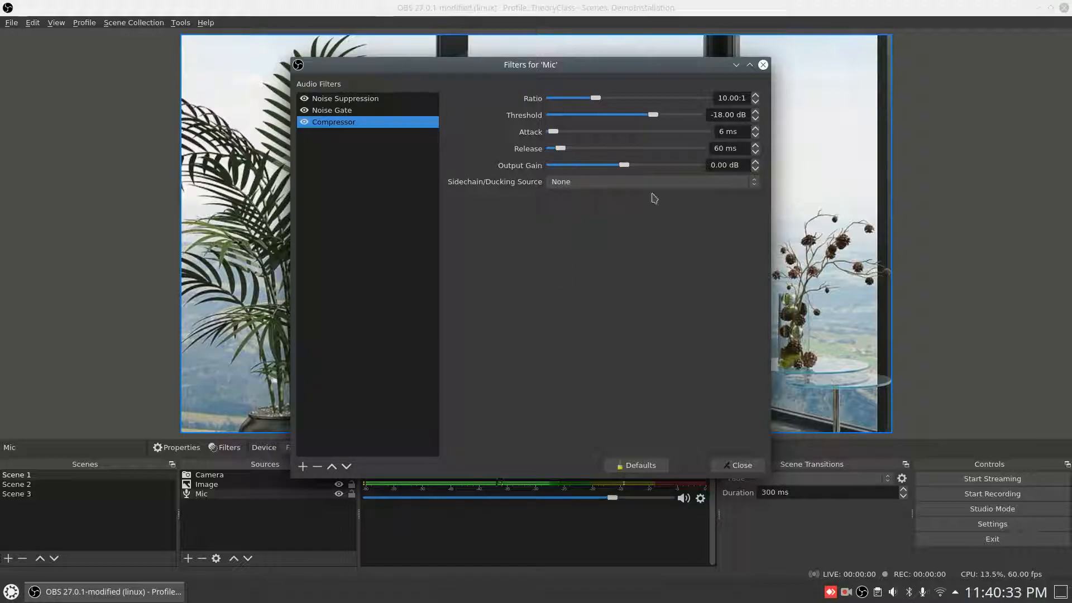
{"action": "left_click", "coordinate": [726, 183]}
{"action": "left_click", "coordinate": [697, 215]}
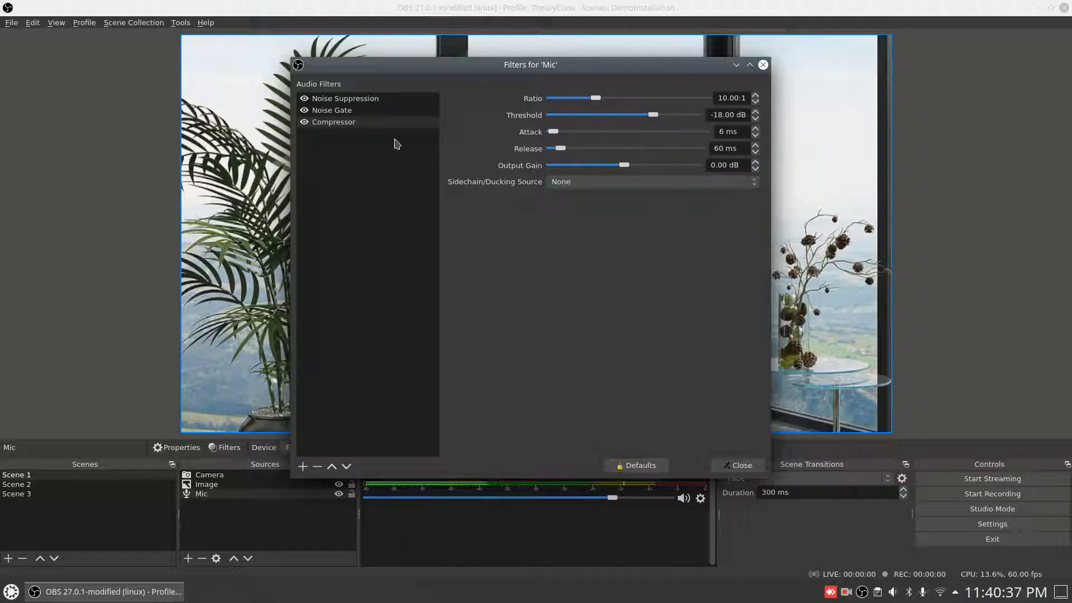
{"action": "left_click", "coordinate": [737, 465]}
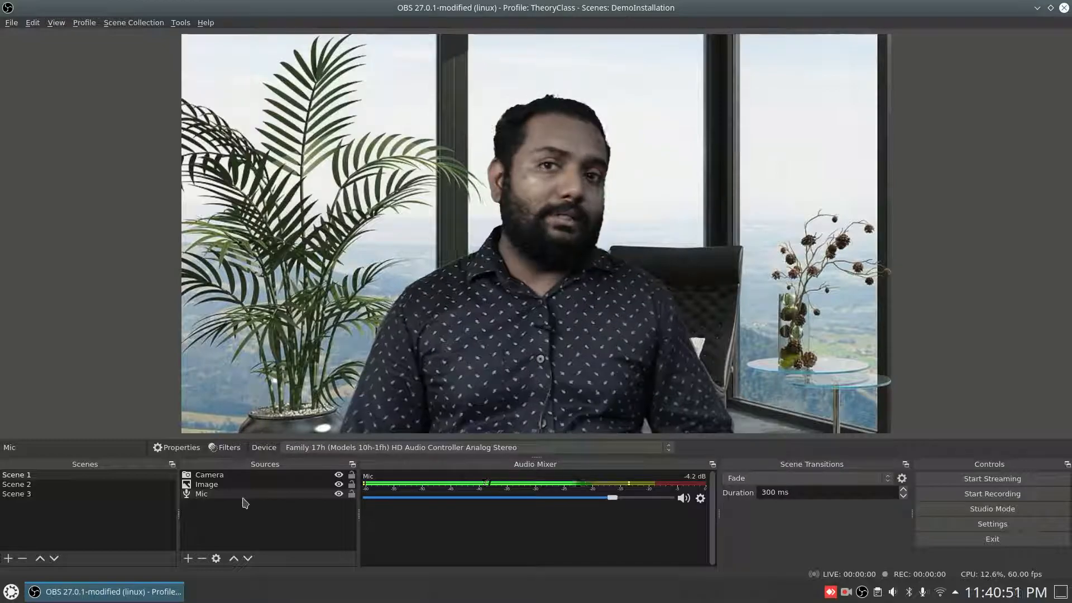
Open the Mic's Advanced Audio Properties and review the Audio Monitoring choices, keeping Monitor Off
{"action": "left_click", "coordinate": [219, 495]}
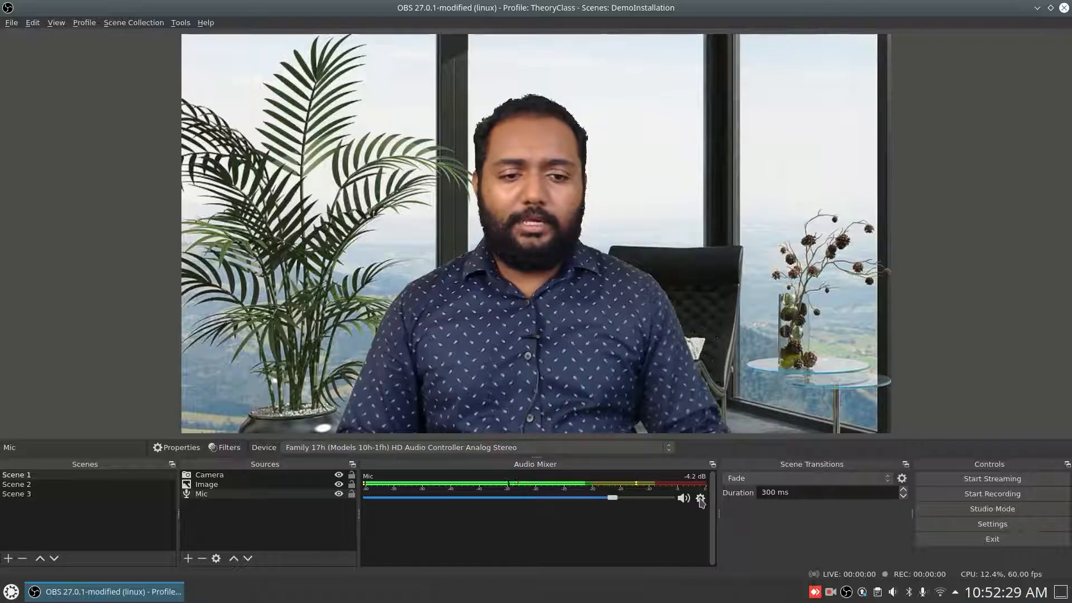
{"action": "left_click", "coordinate": [700, 498]}
{"action": "left_click", "coordinate": [759, 497]}
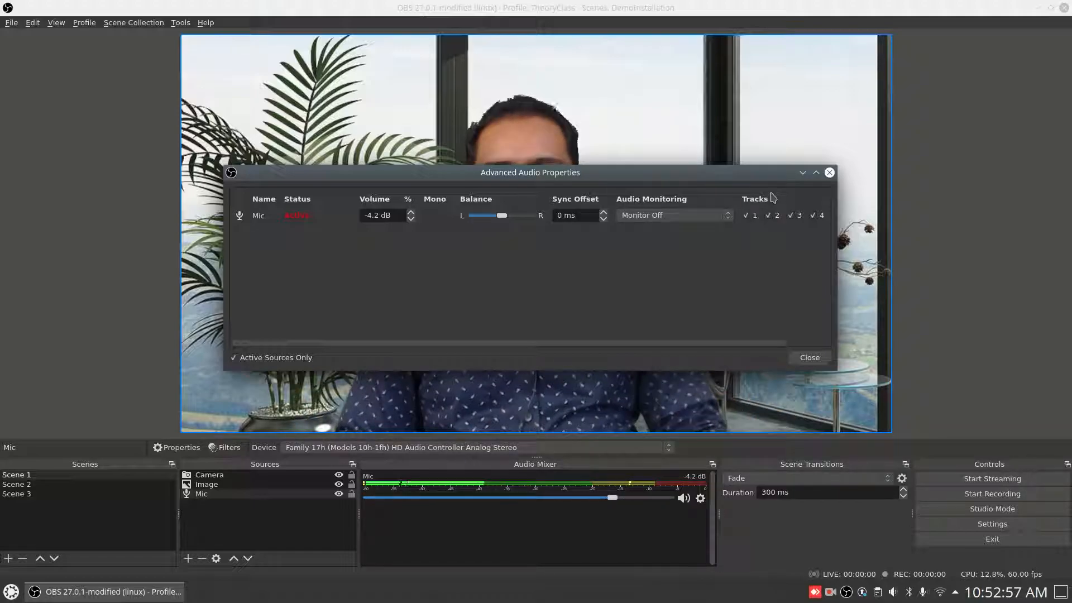
{"action": "left_click", "coordinate": [728, 219]}
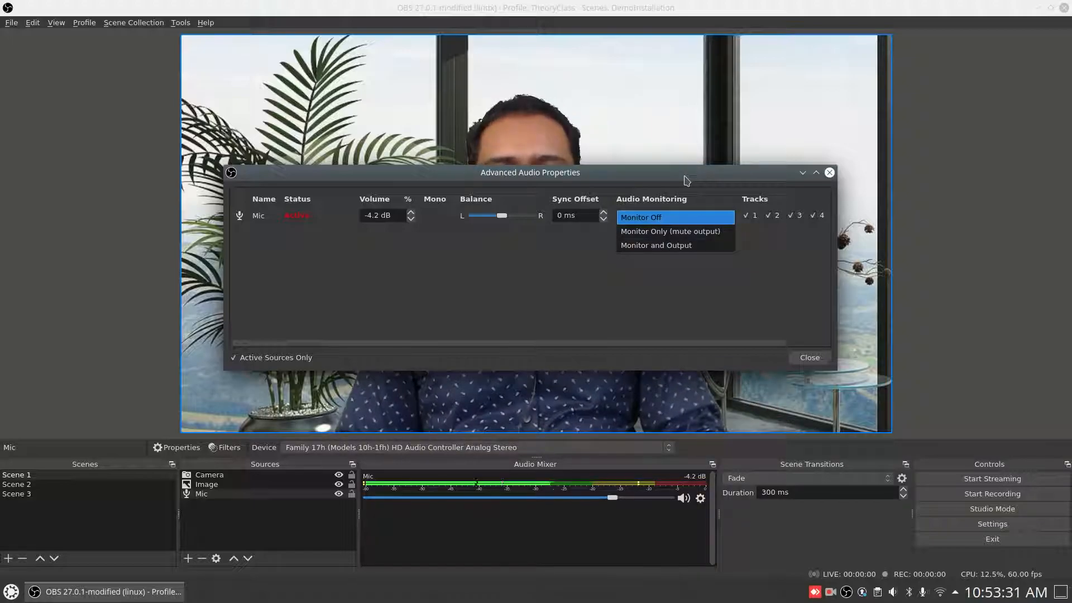
{"action": "left_click", "coordinate": [682, 217]}
{"action": "left_click_drag", "start_coordinate": [670, 173], "coordinate": [675, 262]}
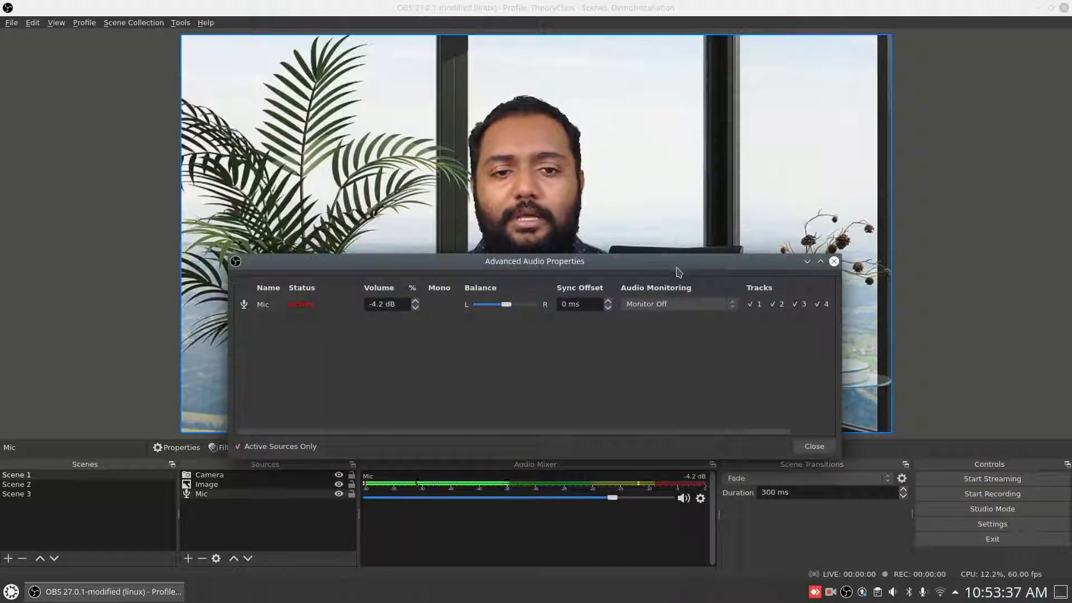
{"action": "left_click", "coordinate": [670, 305]}
{"action": "left_click", "coordinate": [669, 306]}
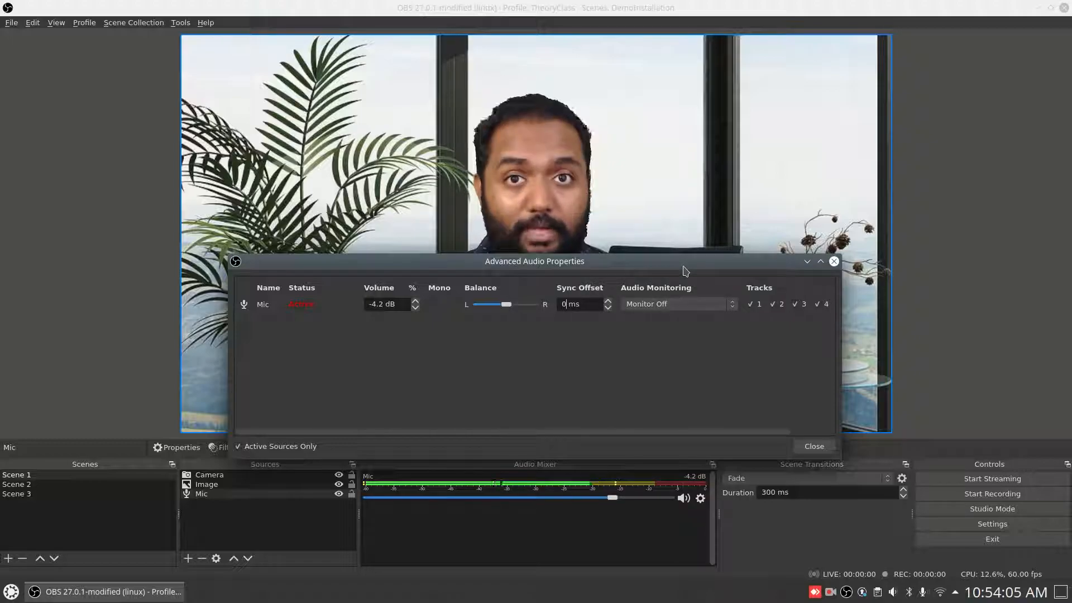
Examine the Mic's full row of advanced audio properties, from volume and balance to the six audio tracks
{"action": "left_click_drag", "start_coordinate": [682, 268], "coordinate": [657, 240]}
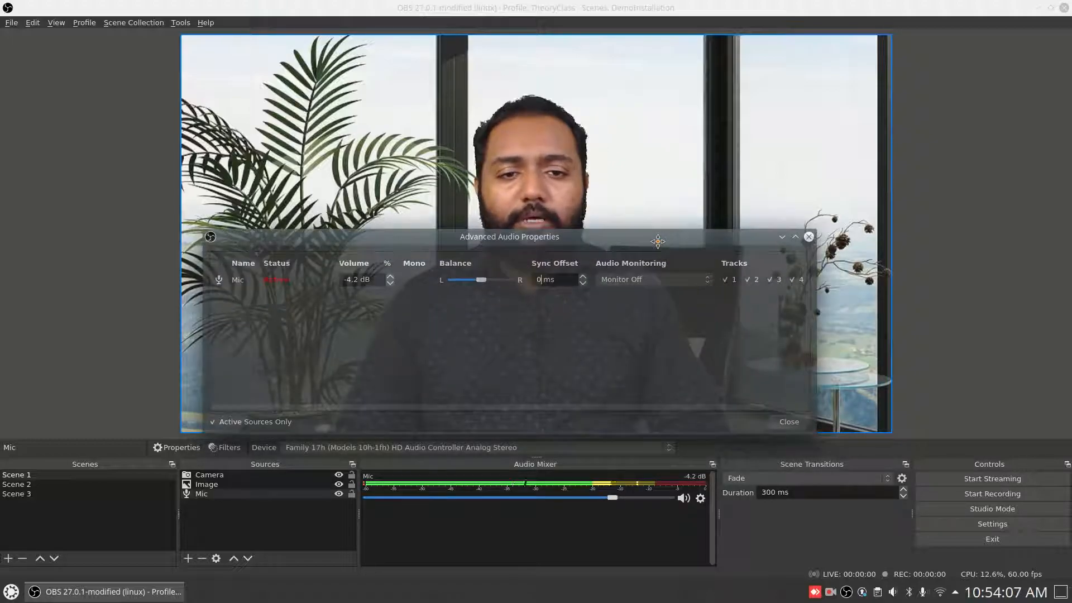
{"action": "left_click_drag", "start_coordinate": [598, 406], "coordinate": [722, 414]}
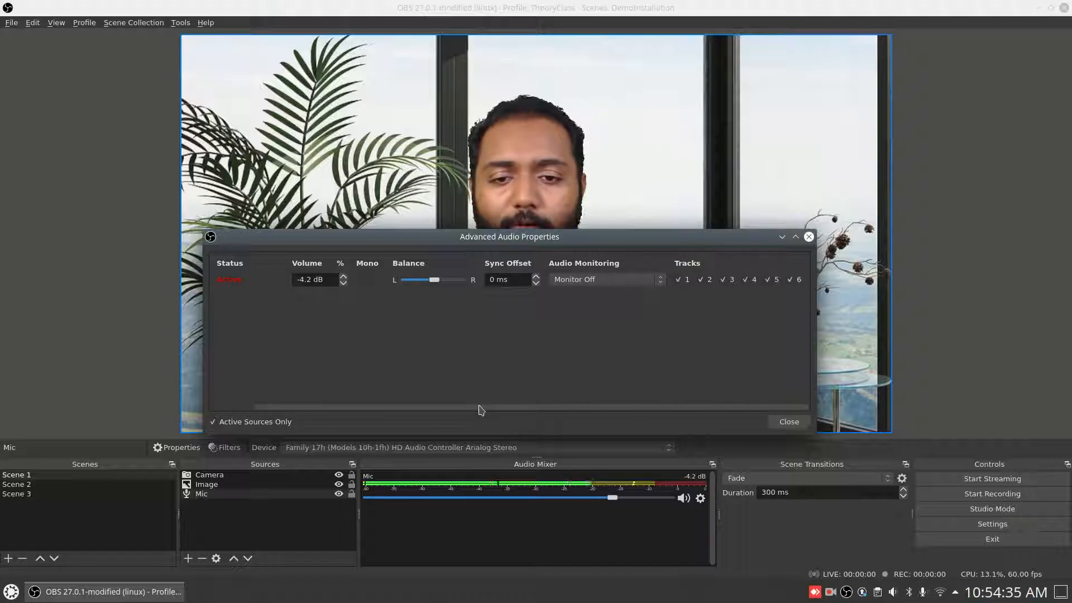
{"action": "left_click_drag", "start_coordinate": [481, 410], "coordinate": [391, 412]}
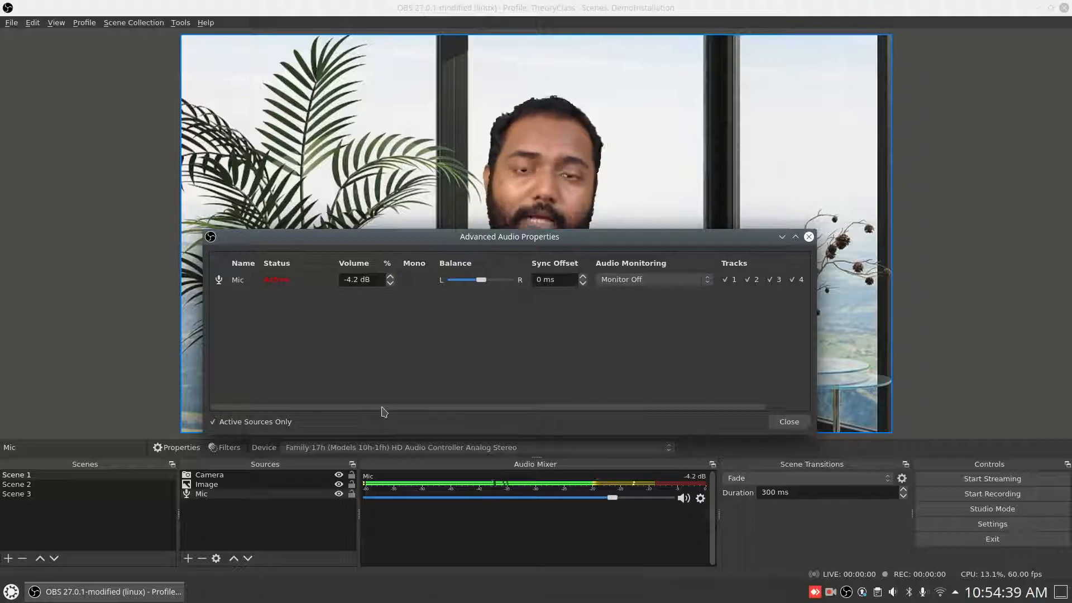
{"action": "left_click_drag", "start_coordinate": [382, 407], "coordinate": [568, 402]}
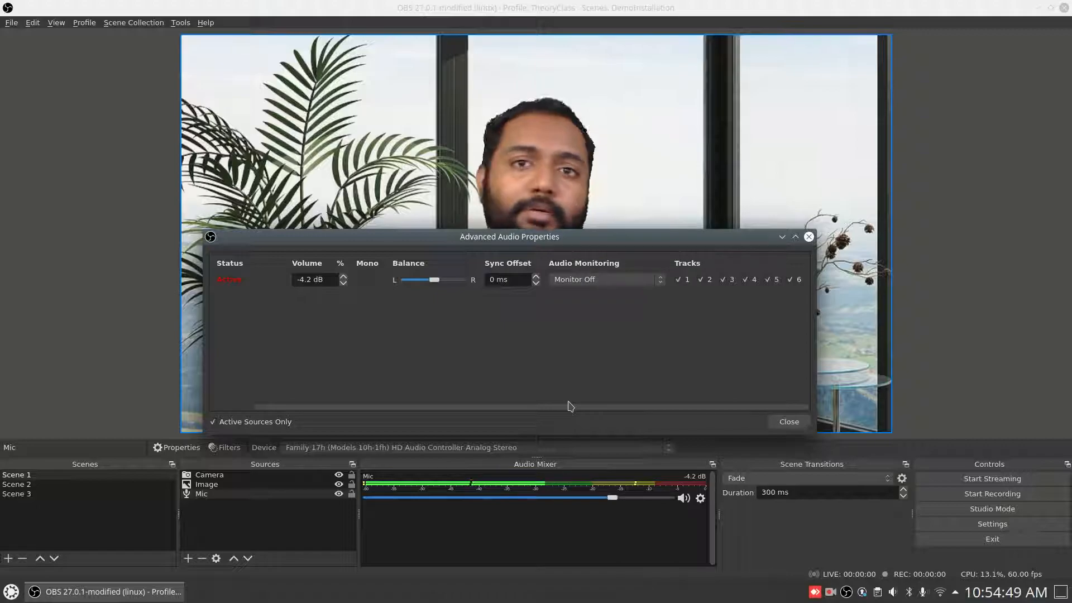
{"action": "left_click_drag", "start_coordinate": [599, 408], "coordinate": [419, 408]}
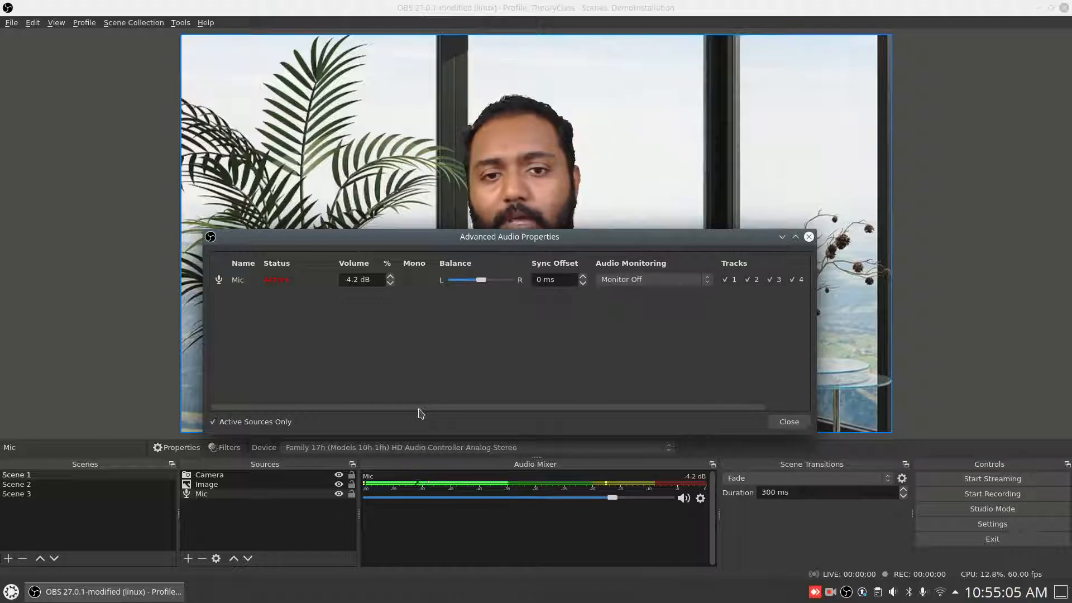
{"action": "left_click_drag", "start_coordinate": [490, 411], "coordinate": [664, 411]}
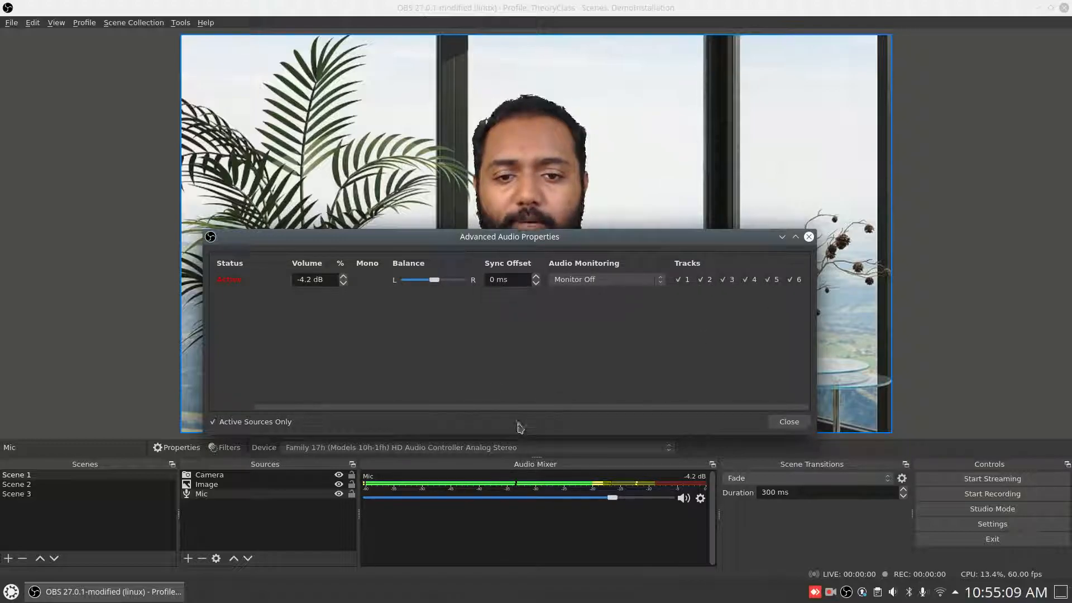
{"action": "left_click_drag", "start_coordinate": [514, 411], "coordinate": [411, 411]}
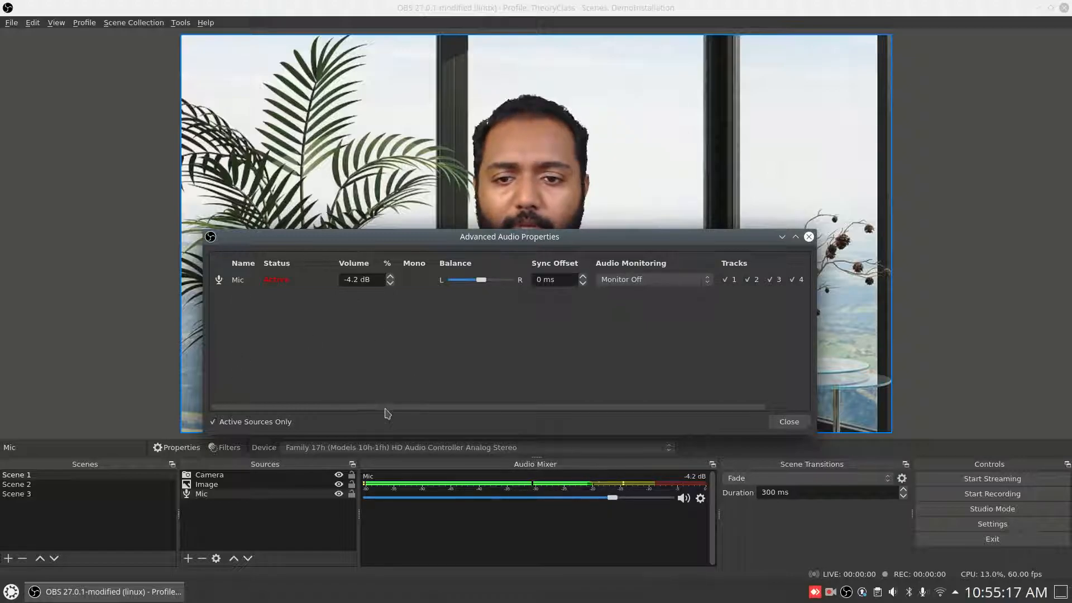
Turn off audio tracks 2 to 6 for the Mic, keeping only track 1 assigned
{"action": "left_click_drag", "start_coordinate": [385, 407], "coordinate": [483, 416]}
{"action": "left_click", "coordinate": [701, 279]}
{"action": "left_click", "coordinate": [726, 280]}
{"action": "left_click", "coordinate": [773, 281]}
{"action": "left_click", "coordinate": [796, 280]}
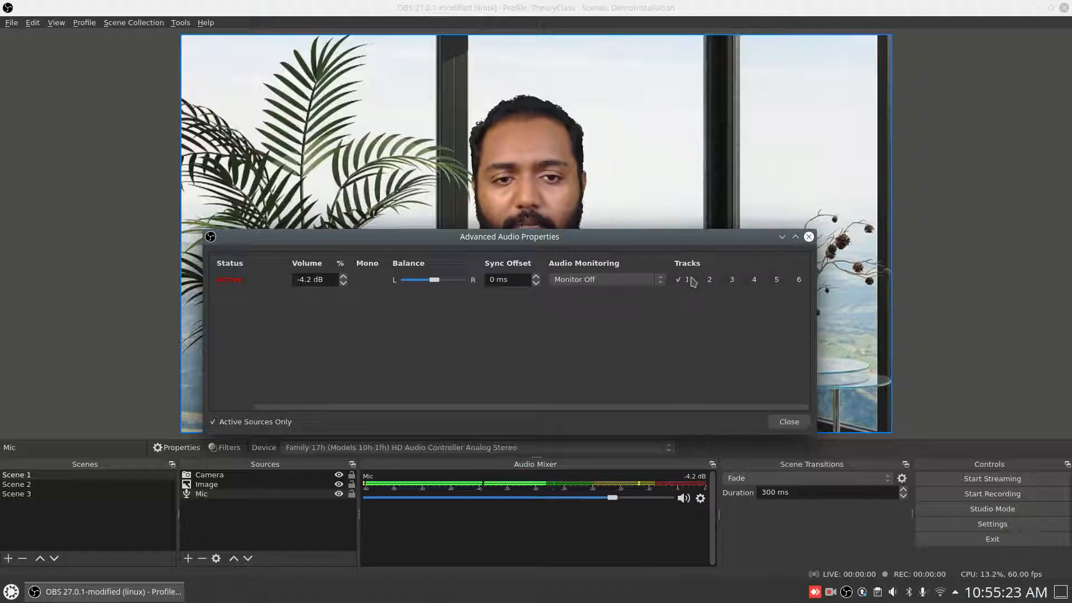
Try assigning the Mic to track 2 instead of track 1, and turn all six audio tracks back on
{"action": "left_click_drag", "start_coordinate": [462, 406], "coordinate": [569, 405]}
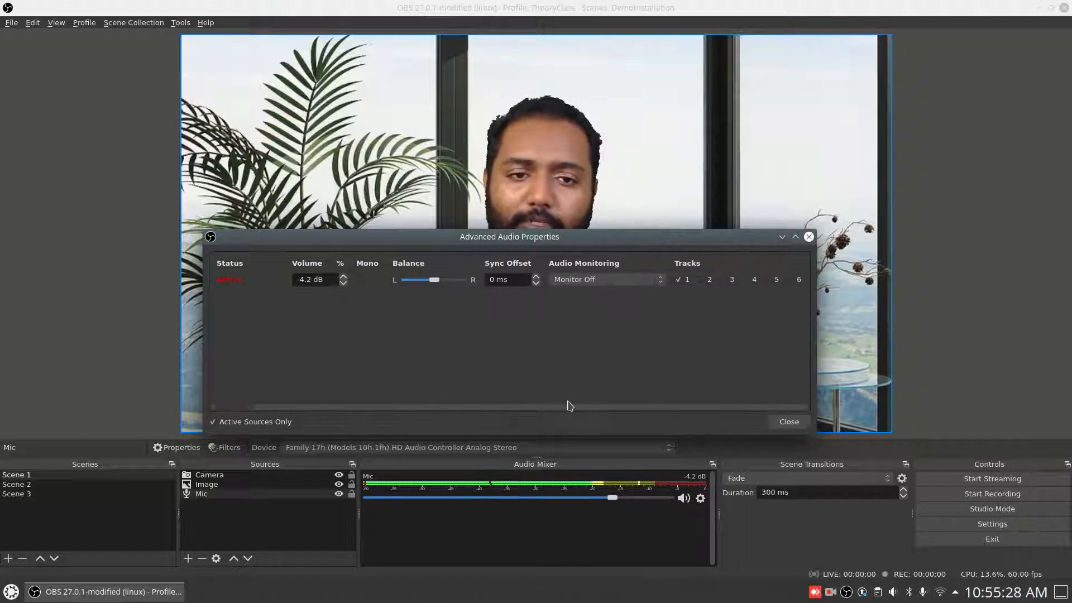
{"action": "left_click", "coordinate": [701, 281]}
{"action": "left_click", "coordinate": [678, 279]}
{"action": "left_click", "coordinate": [685, 279]}
{"action": "left_click", "coordinate": [700, 281]}
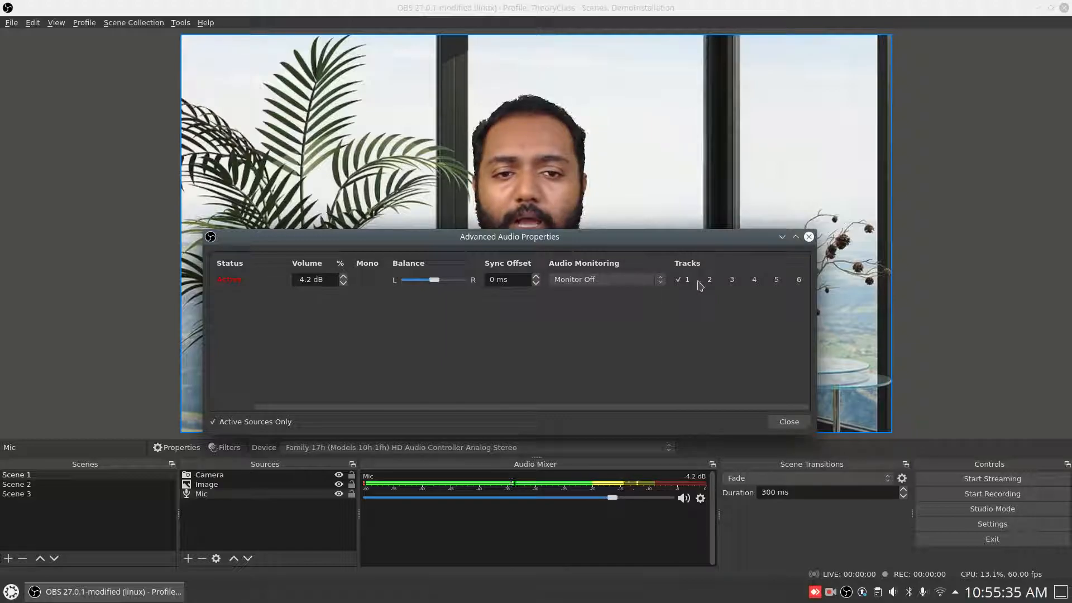
{"action": "left_click", "coordinate": [755, 281]}
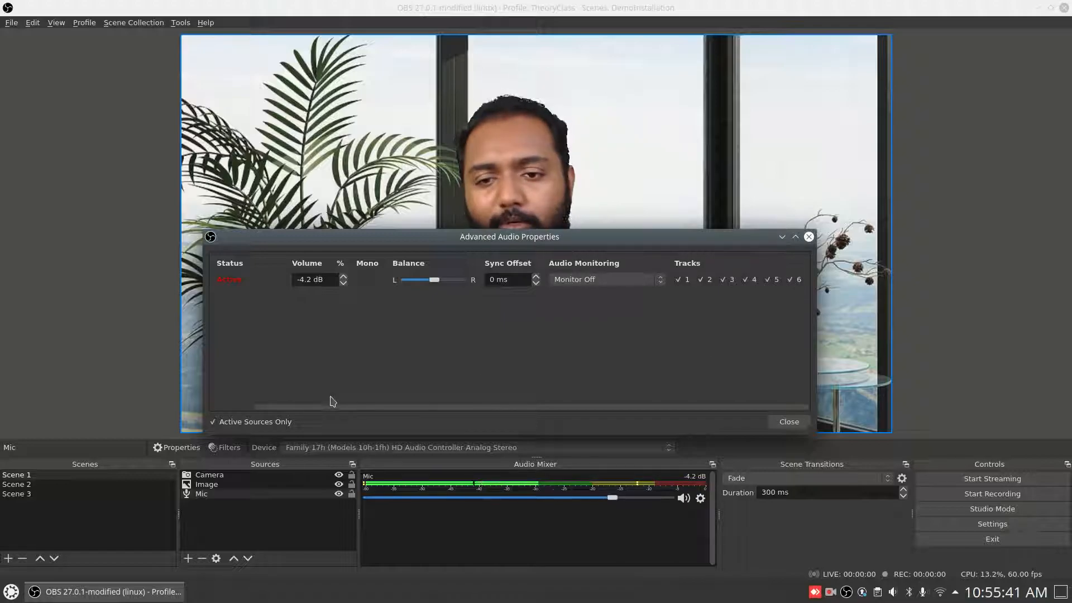
{"action": "left_click_drag", "start_coordinate": [311, 407], "coordinate": [252, 412]}
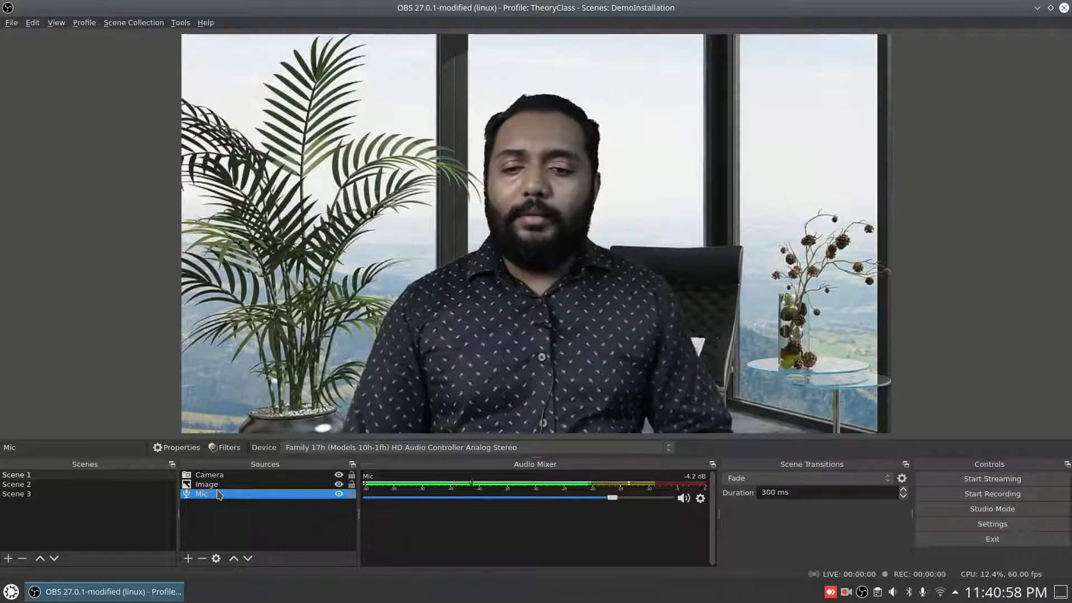